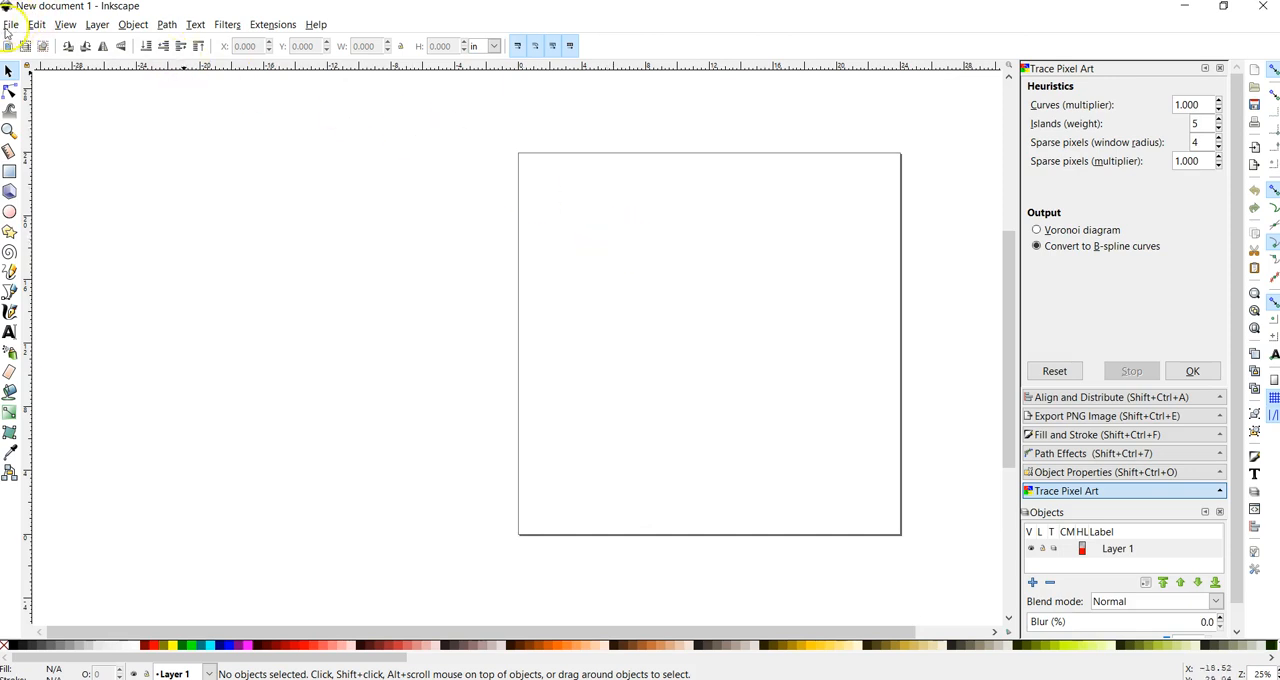
Step: Review the display units and custom page size in the document properties, and close them
{"action": "left_click", "coordinate": [10, 25]}
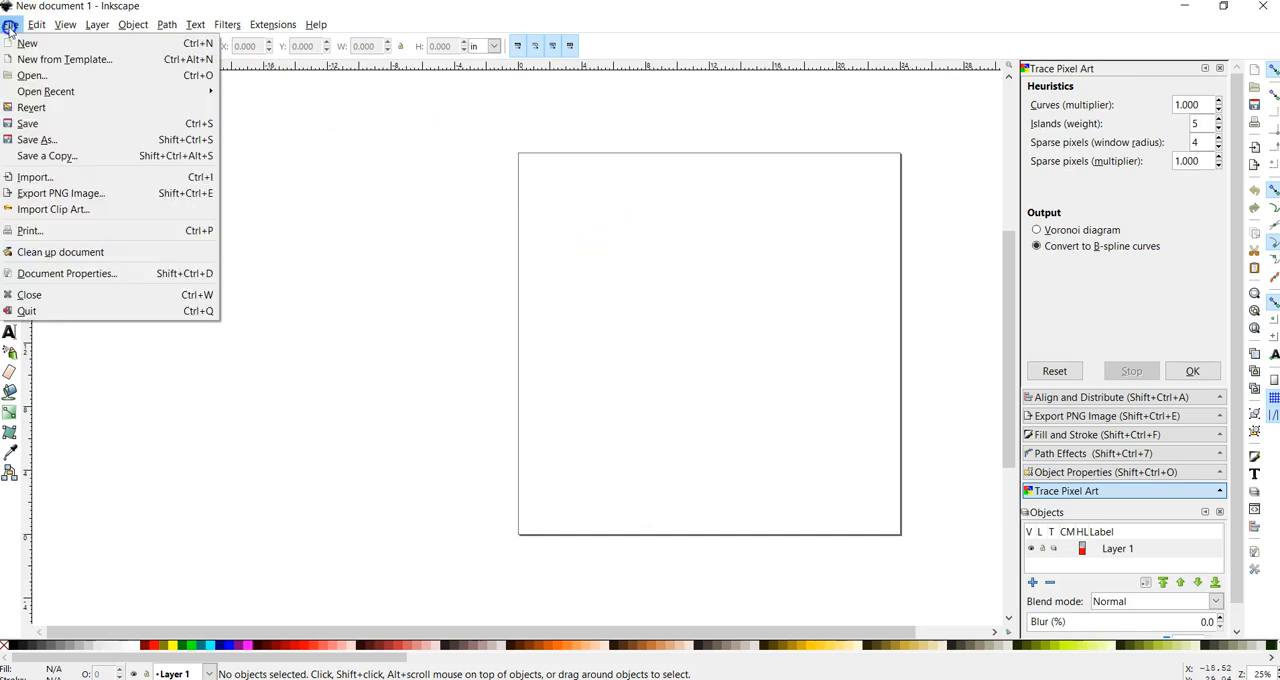
{"action": "left_click", "coordinate": [112, 275]}
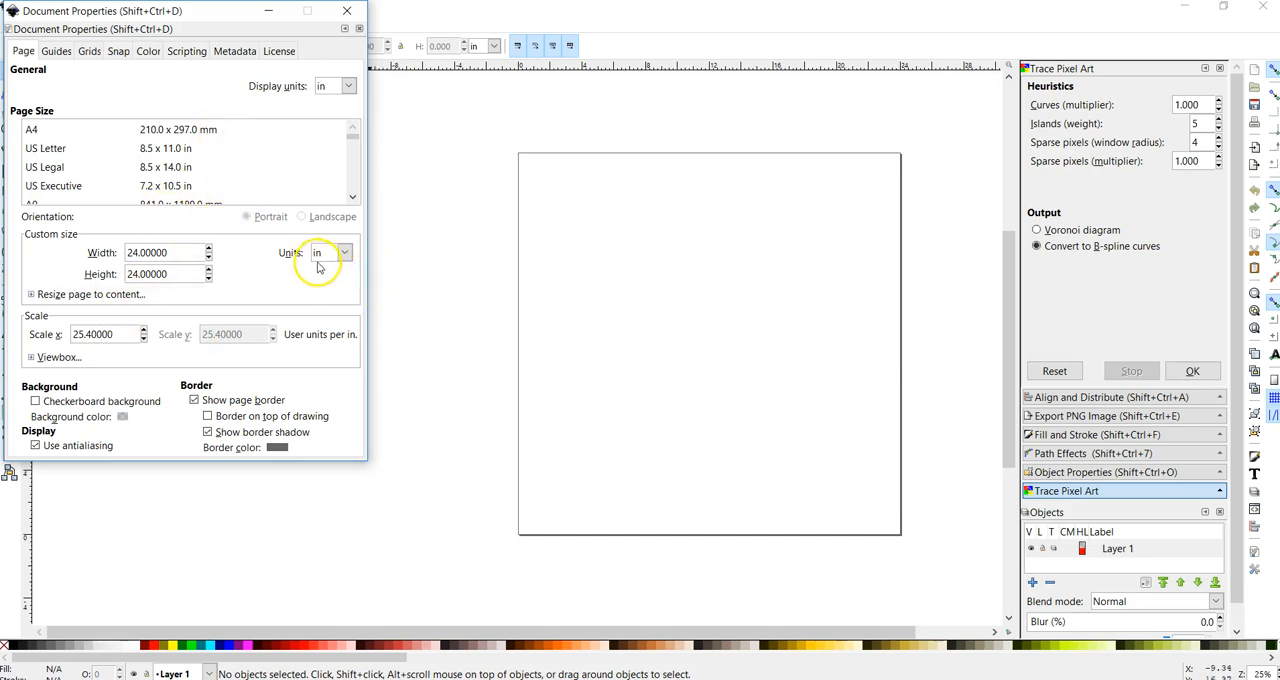
{"action": "left_click", "coordinate": [347, 11]}
{"action": "scroll", "coordinate": [757, 323], "scroll_direction": "down", "scroll_amount": 1}
{"action": "scroll", "coordinate": [757, 323], "scroll_direction": "up", "scroll_amount": 2}
{"action": "scroll", "coordinate": [757, 323], "scroll_direction": "right", "scroll_amount": 6}
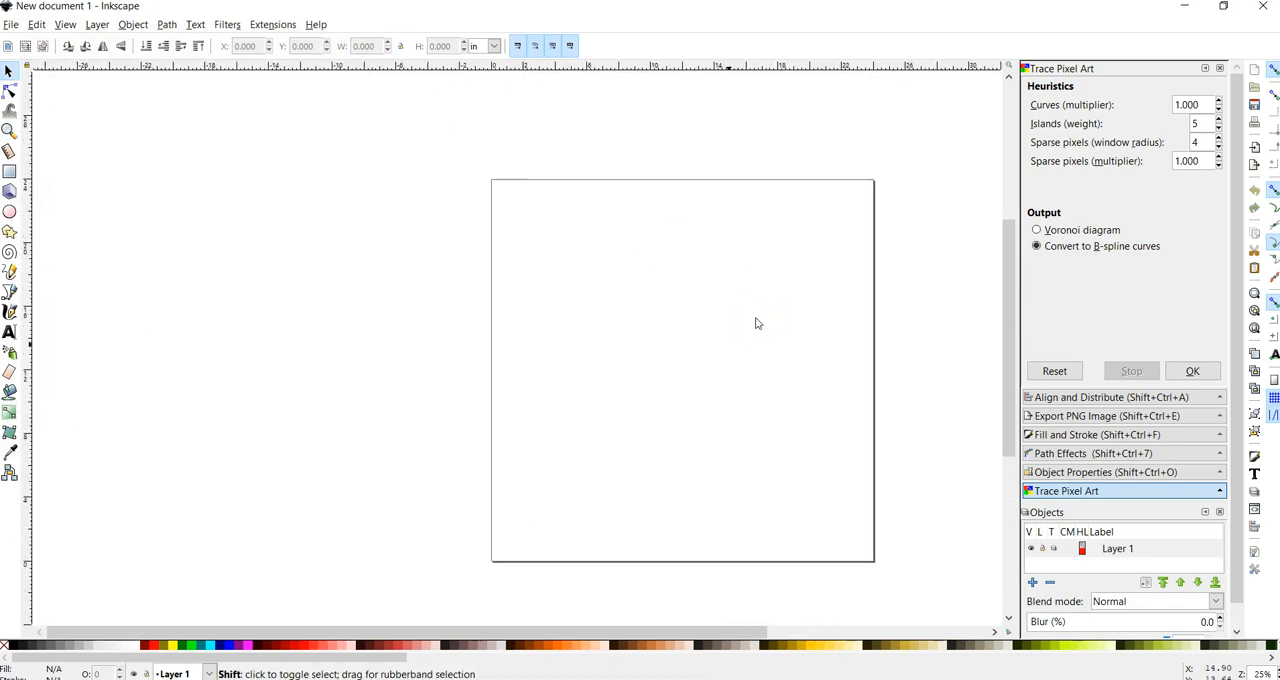
{"action": "scroll", "coordinate": [612, 364], "scroll_direction": "down", "scroll_amount": 5}
{"action": "scroll", "coordinate": [612, 364], "scroll_direction": "up", "scroll_amount": 6}
{"action": "scroll", "coordinate": [612, 364], "scroll_direction": "down", "scroll_amount": 1}
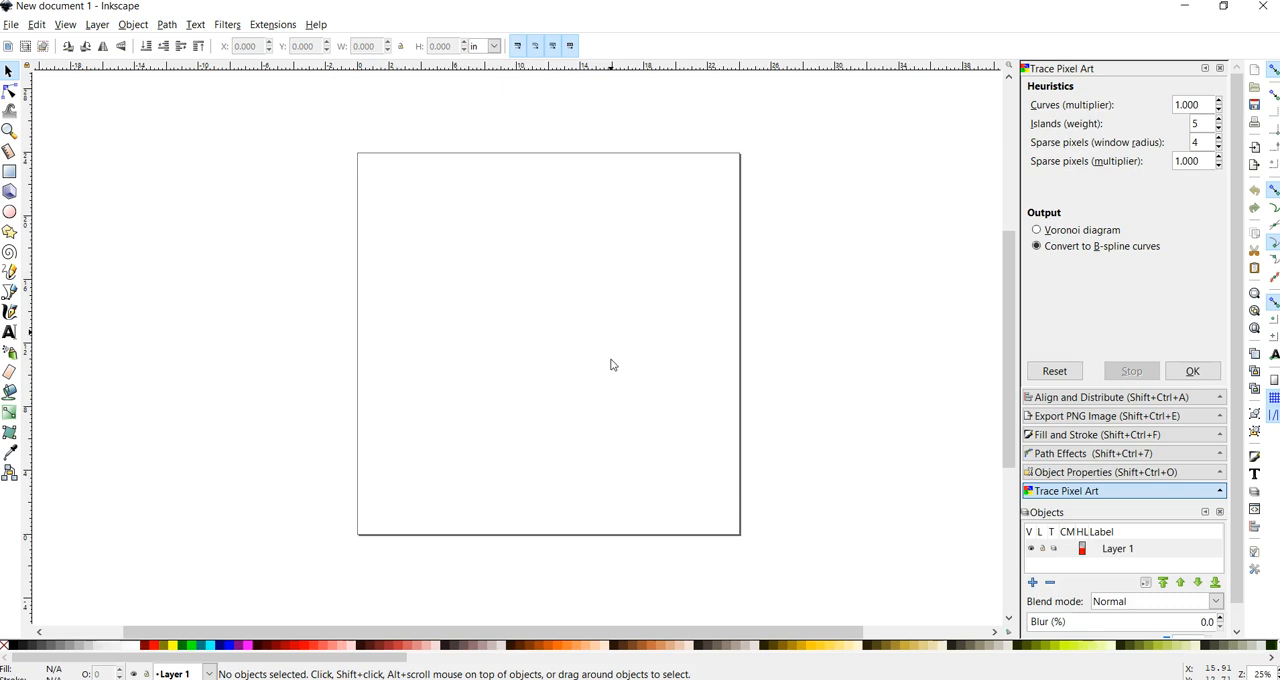
{"action": "key", "text": "ctrl"}
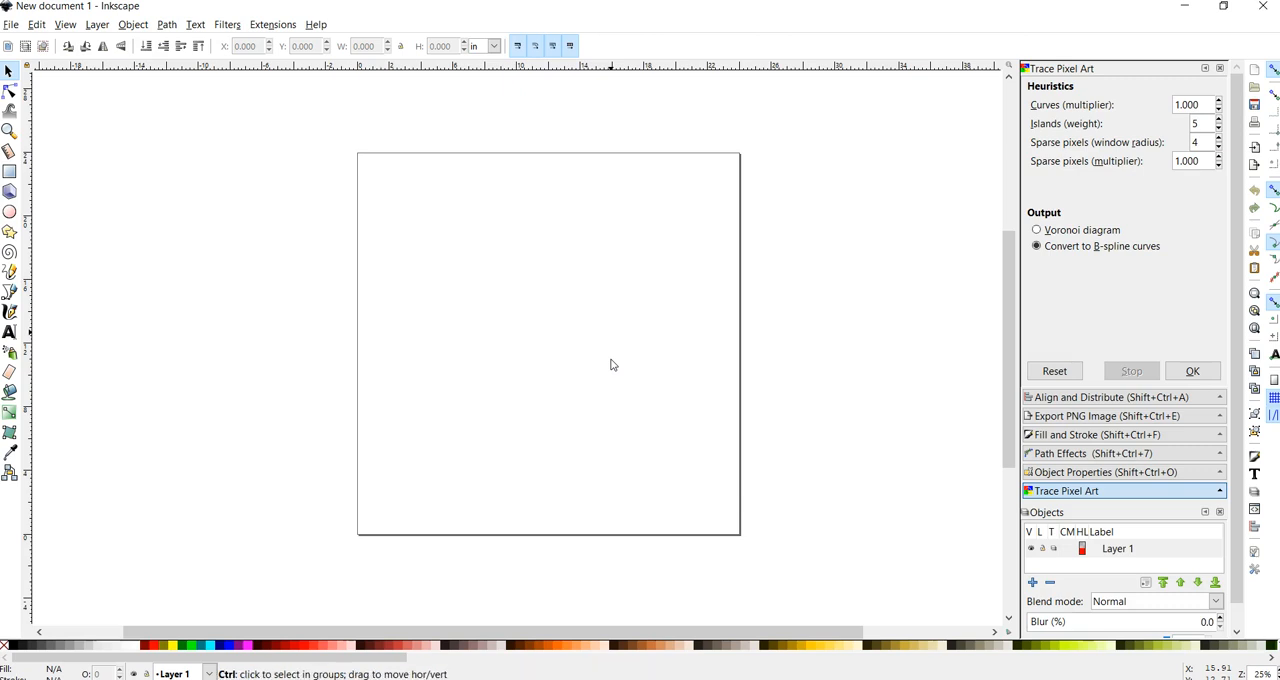
{"action": "scroll", "coordinate": [612, 364], "scroll_direction": "down", "scroll_amount": 5}
{"action": "scroll", "coordinate": [612, 364], "scroll_direction": "up", "scroll_amount": 6}
{"action": "scroll", "coordinate": [612, 364], "scroll_direction": "down", "scroll_amount": 1}
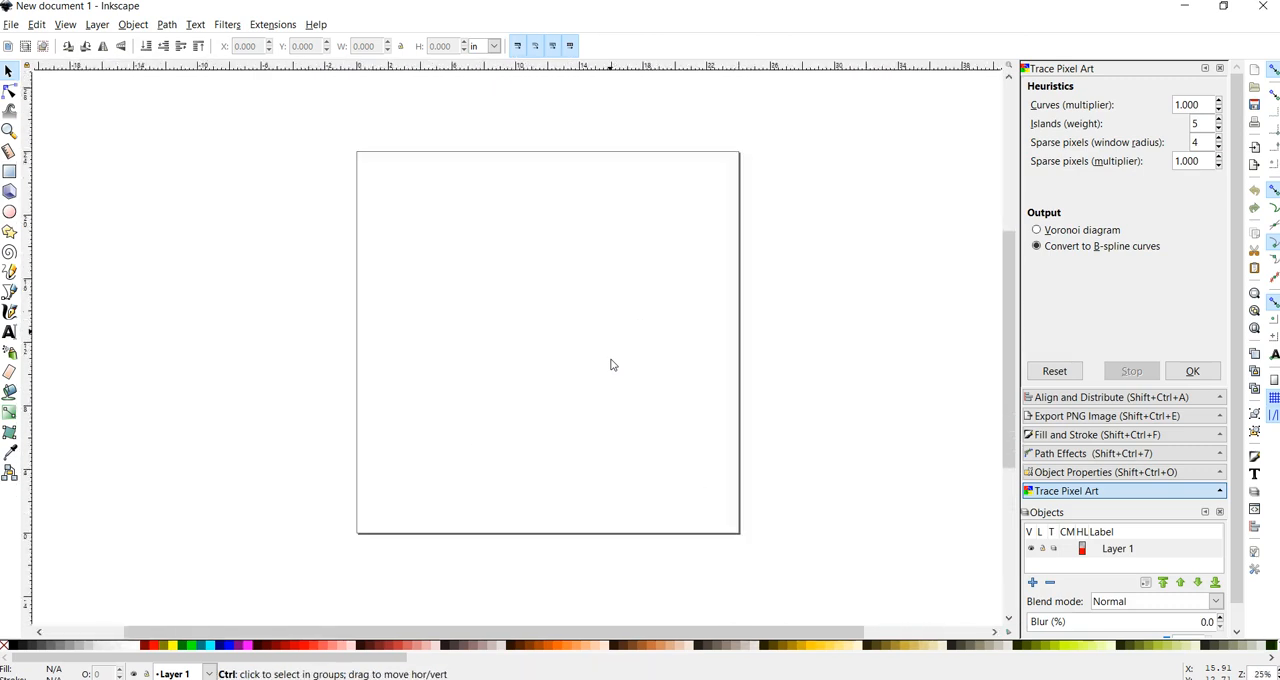
{"action": "scroll", "coordinate": [612, 364], "scroll_direction": "down", "scroll_amount": 1}
{"action": "scroll", "coordinate": [612, 364], "scroll_direction": "up", "scroll_amount": 1}
{"action": "scroll", "coordinate": [612, 364], "scroll_direction": "down", "scroll_amount": 1}
{"action": "scroll", "coordinate": [612, 364], "scroll_direction": "up", "scroll_amount": 2}
{"action": "scroll", "coordinate": [612, 364], "scroll_direction": "down", "scroll_amount": 1}
{"action": "scroll", "coordinate": [612, 364], "scroll_direction": "down", "scroll_amount": 2}
{"action": "scroll", "coordinate": [612, 364], "scroll_direction": "up", "scroll_amount": 3}
{"action": "scroll", "coordinate": [612, 364], "scroll_direction": "down", "scroll_amount": 1}
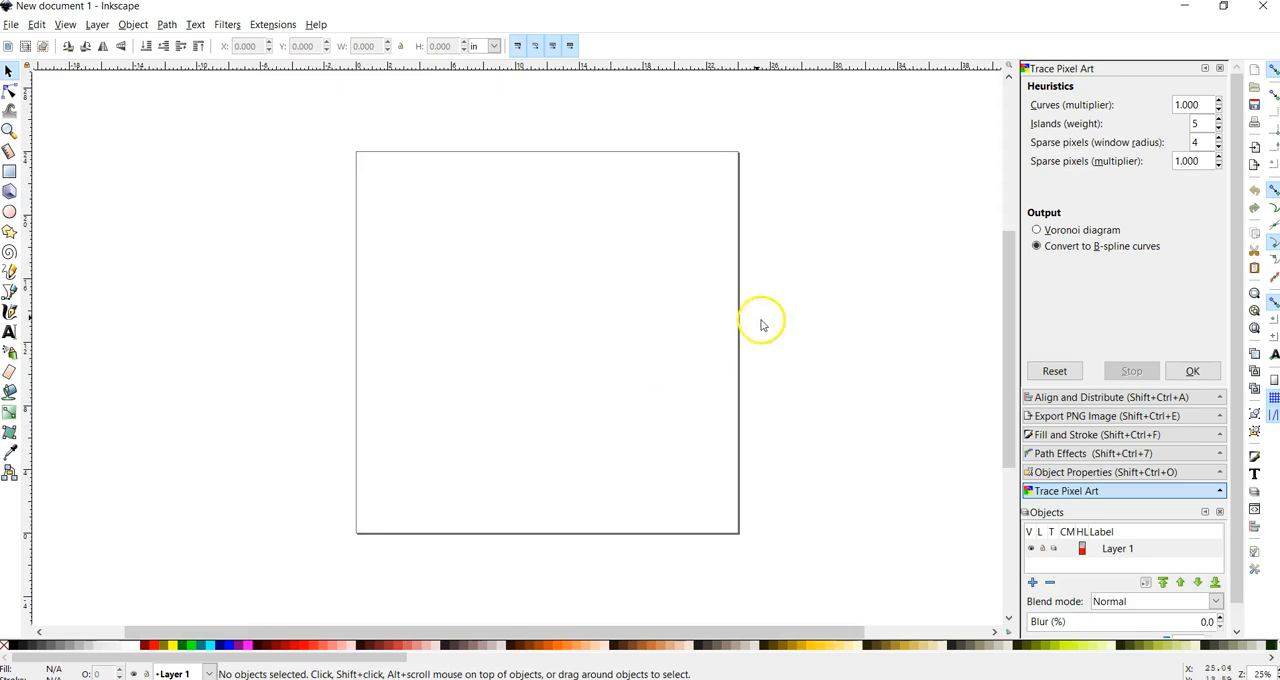
Step: Draw an ellipse on the lower-left part of the page and set both its radii to 5 in
{"action": "left_click", "coordinate": [10, 213]}
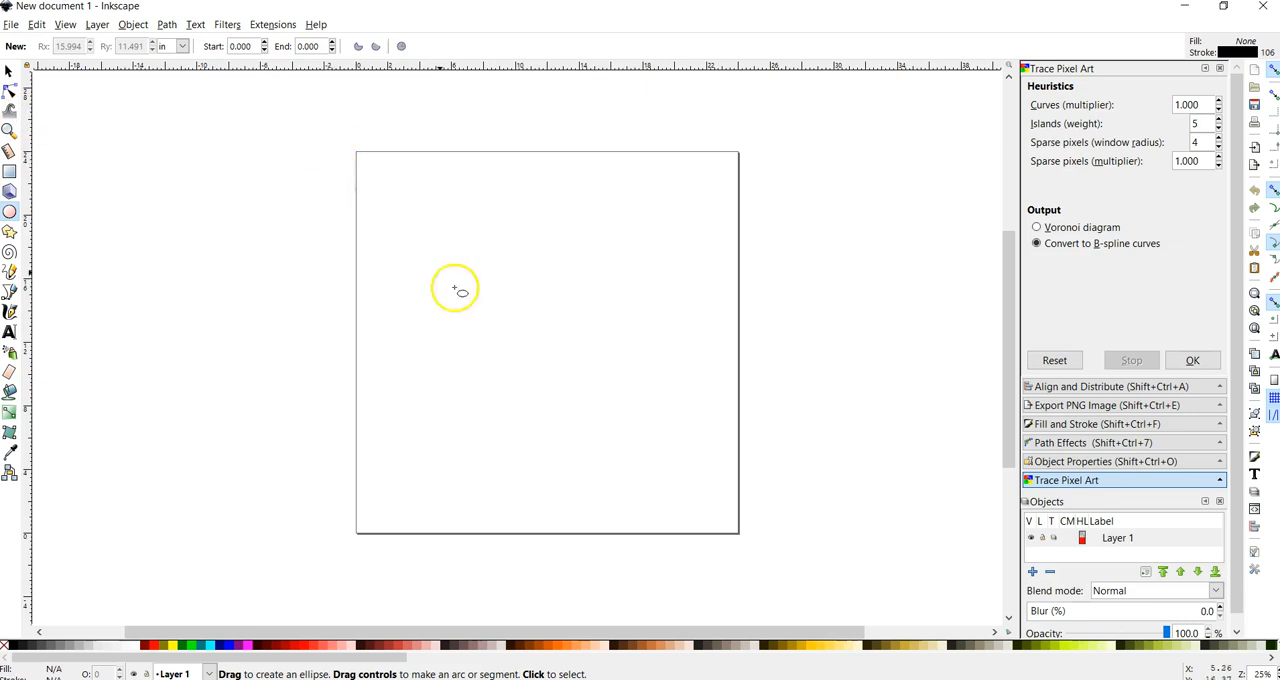
{"action": "left_click_drag", "start_coordinate": [392, 459], "coordinate": [527, 314]}
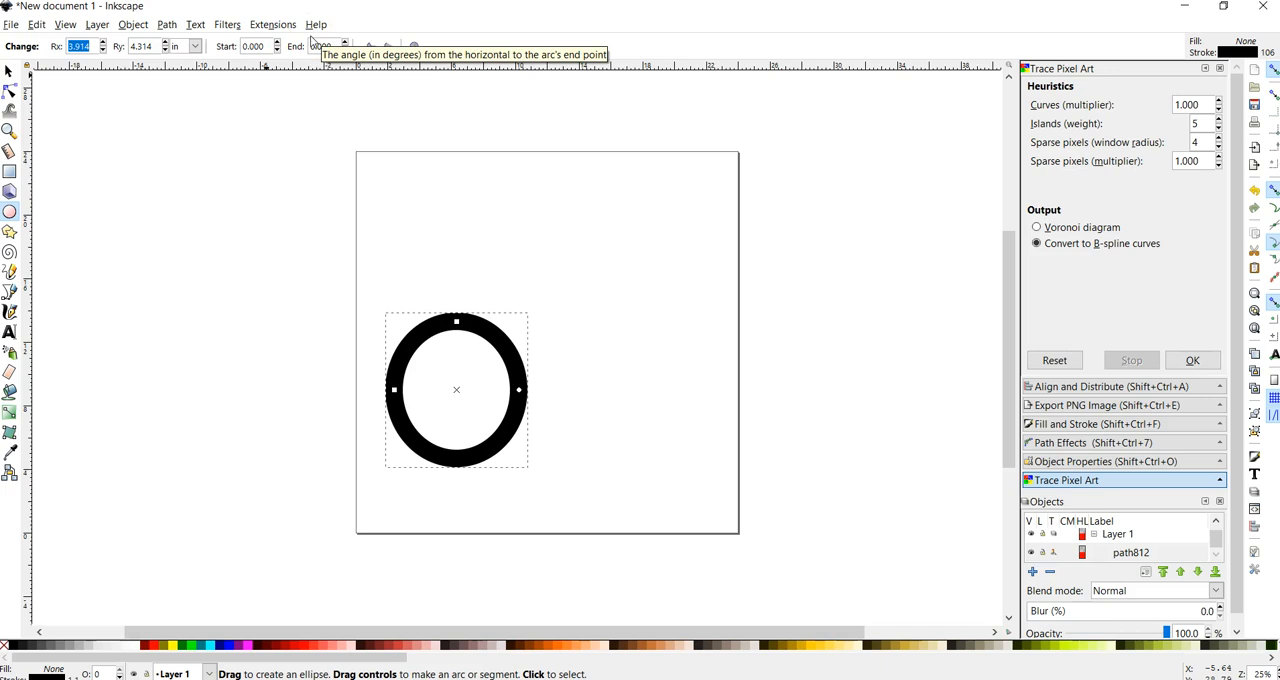
{"action": "type", "text": "5"}
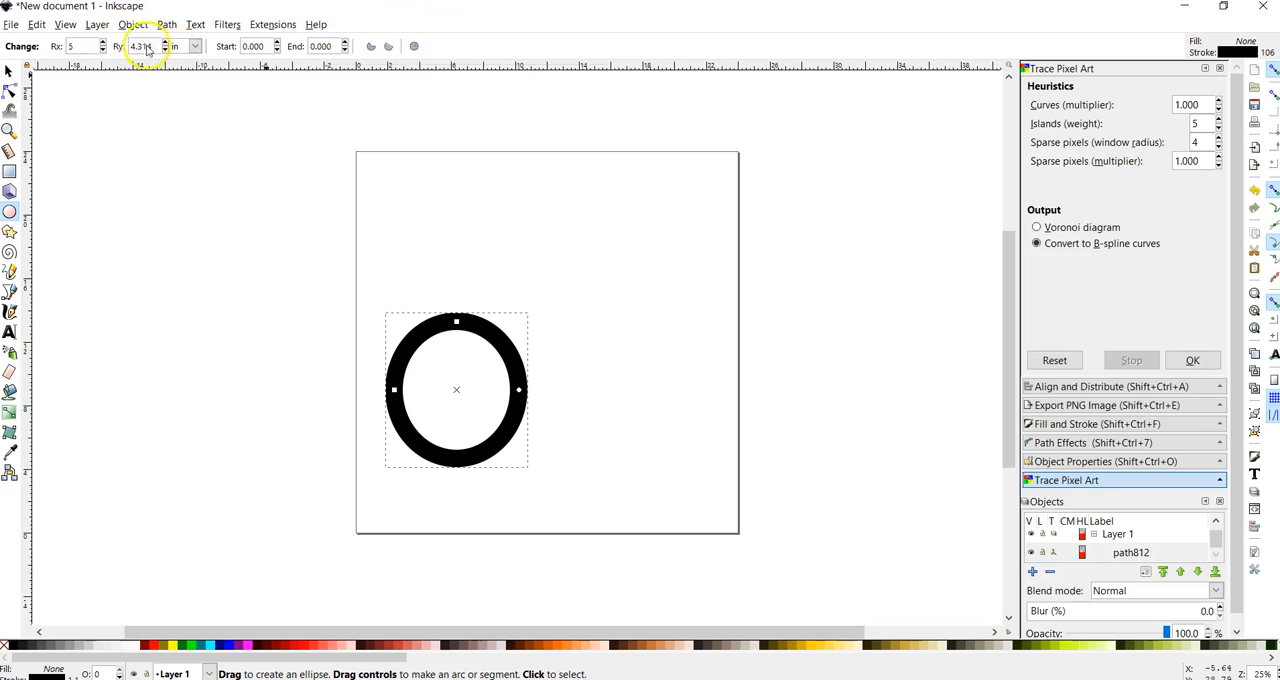
{"action": "left_click_drag", "start_coordinate": [154, 48], "coordinate": [125, 54]}
{"action": "type", "text": "5"}
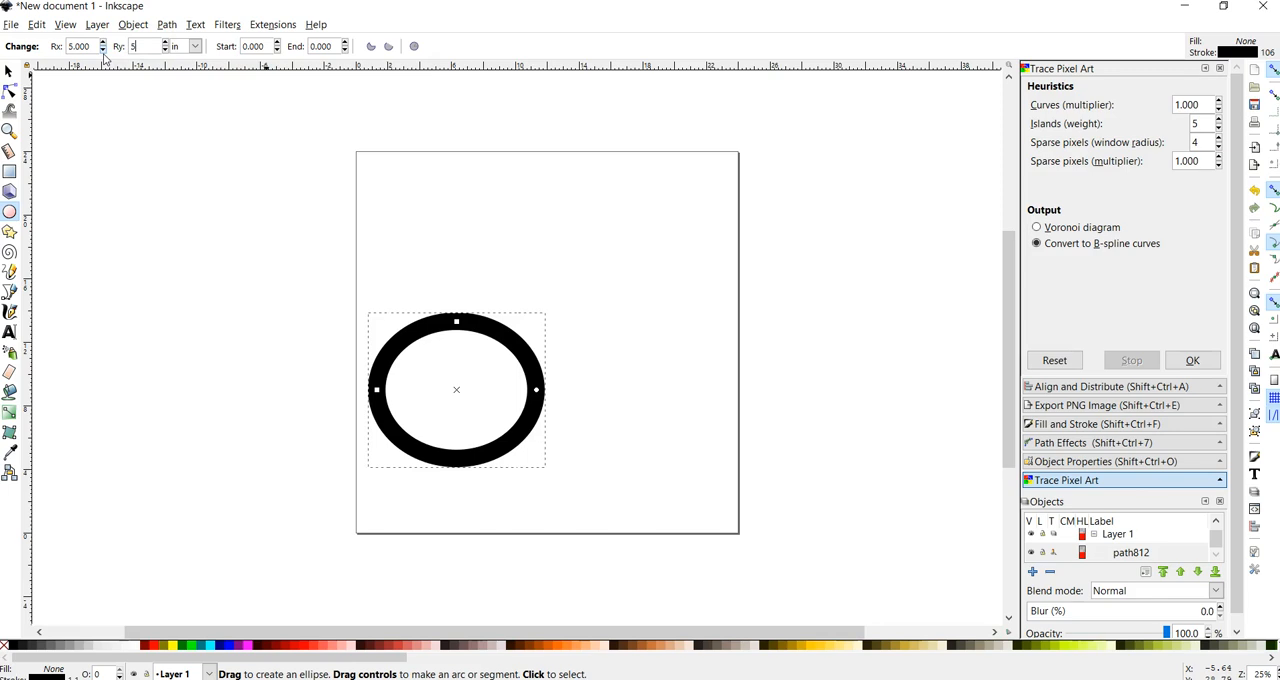
{"action": "key", "text": "Return"}
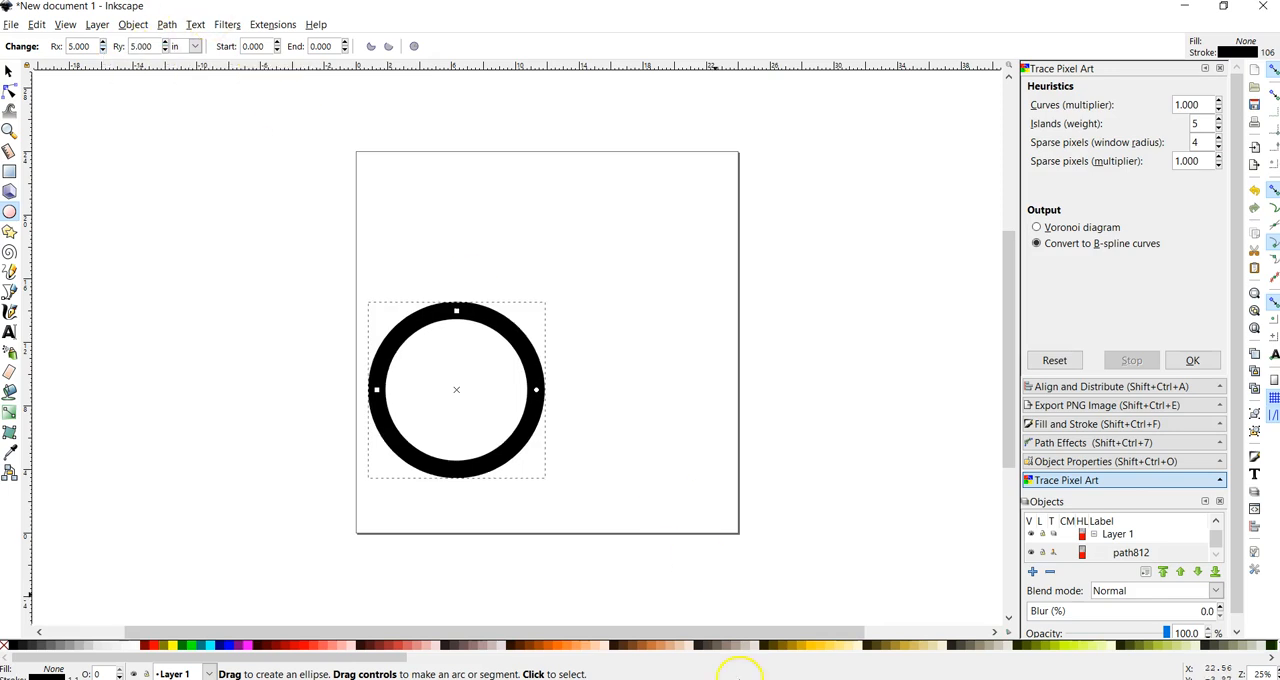
Step: Set the circle's overall width and height to 12 in and move it down slightly to about Y 2.09 in
{"action": "left_click", "coordinate": [8, 70]}
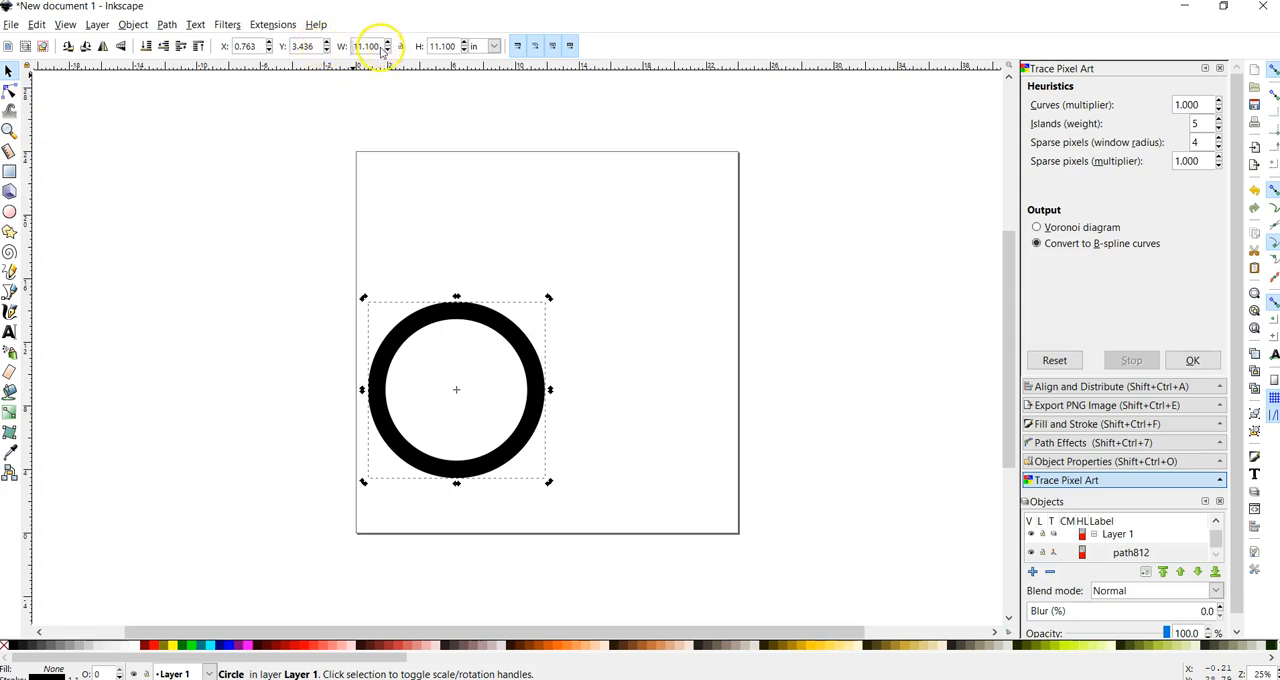
{"action": "type", "text": "12"}
{"action": "key", "text": "Return"}
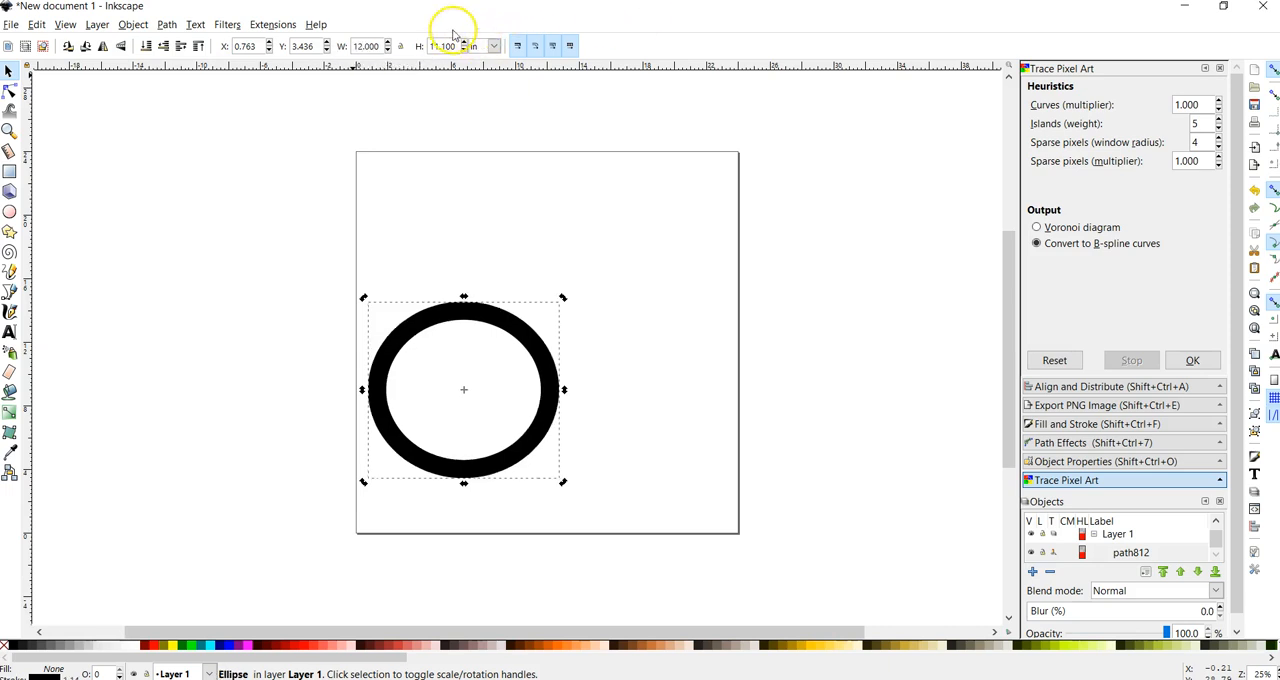
{"action": "type", "text": "12"}
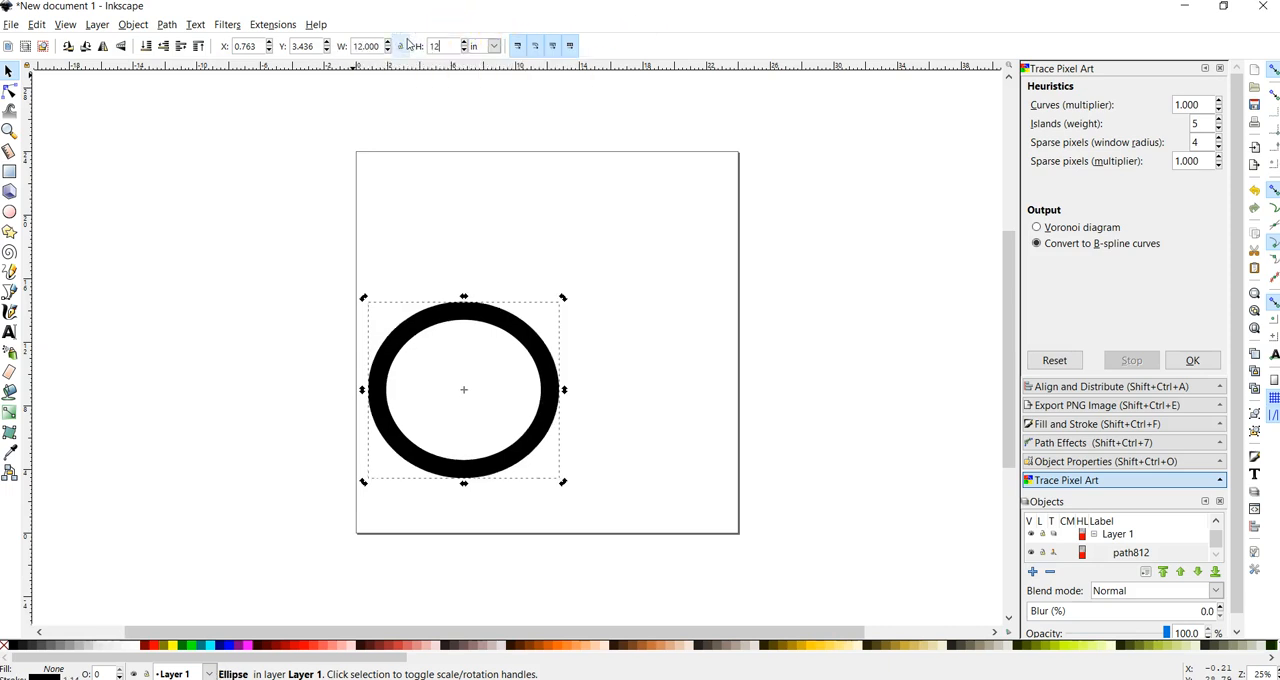
{"action": "key", "text": "Return"}
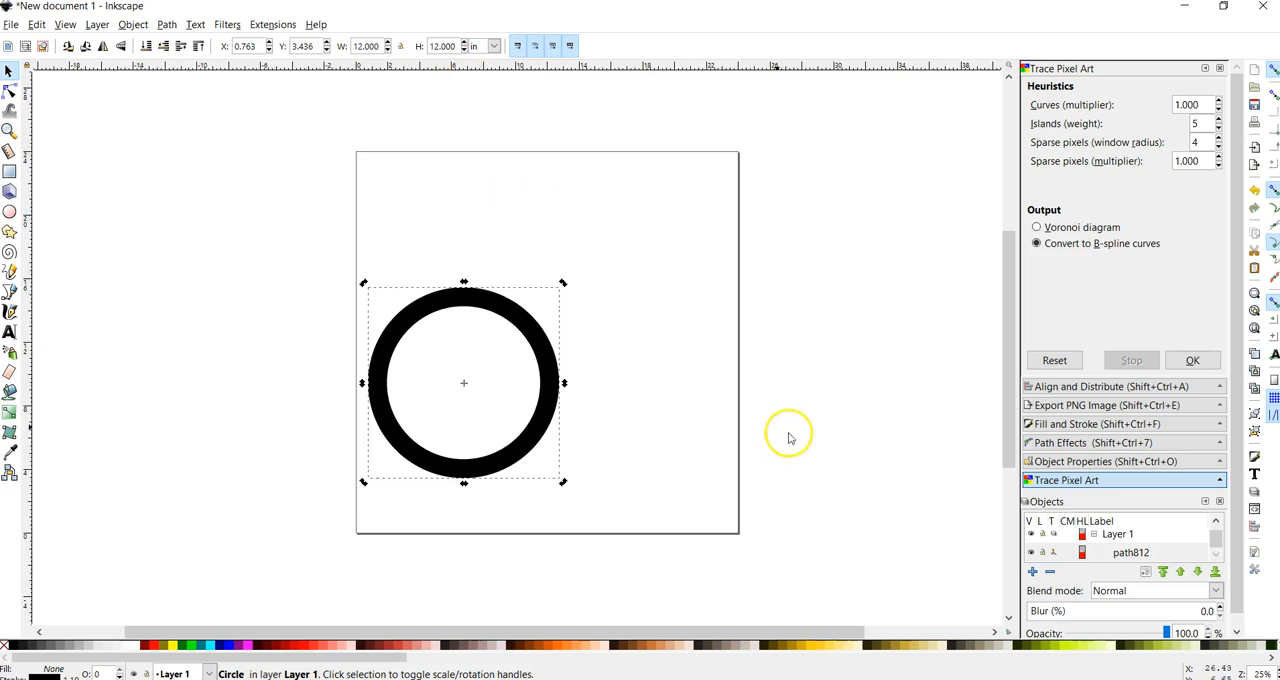
{"action": "left_click", "coordinate": [680, 410]}
{"action": "left_click_drag", "start_coordinate": [549, 345], "coordinate": [549, 372]}
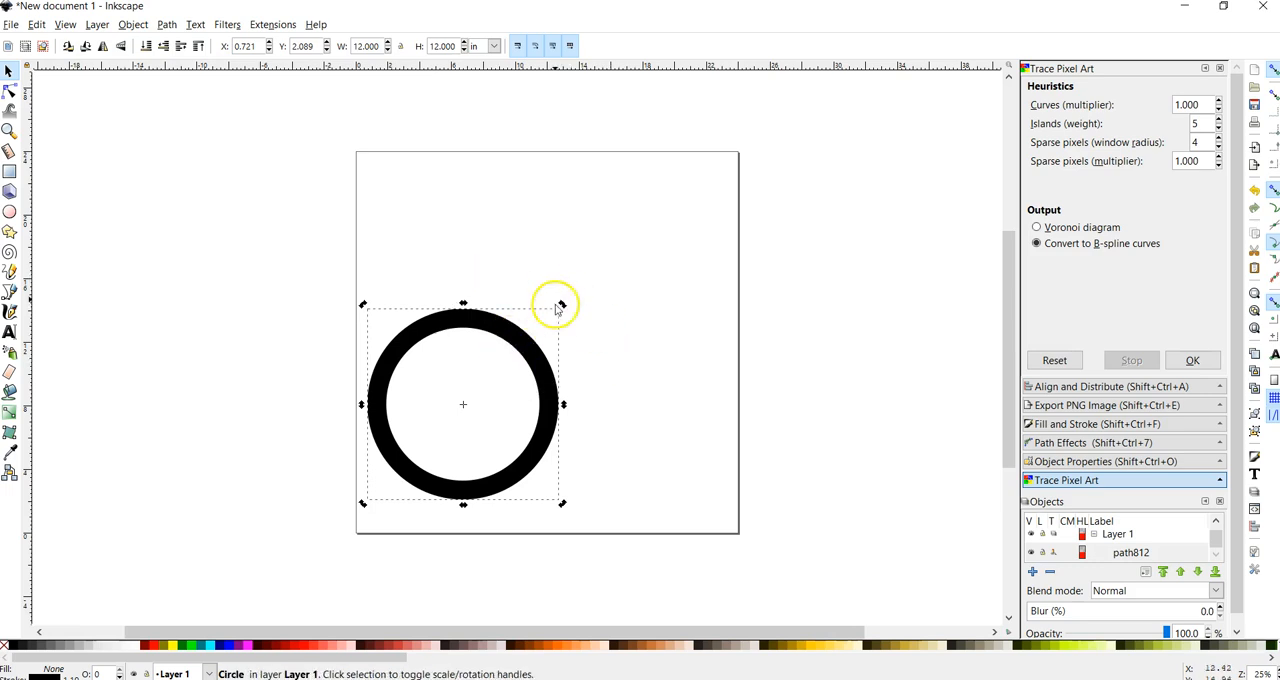
Step: Try scaling the circle down from its upper-right corner, and undo the scaling
{"action": "left_click_drag", "start_coordinate": [562, 304], "coordinate": [406, 437]}
{"action": "scroll", "coordinate": [394, 505], "scroll_direction": "up", "scroll_amount": 2}
{"action": "scroll", "coordinate": [428, 466], "scroll_direction": "down", "scroll_amount": 2}
{"action": "key", "text": "ctrl+z"}
Step: Narrow the circle to a width of 0.25 in, and reduce the width further to 0.15 in
{"action": "scroll", "coordinate": [434, 466], "scroll_direction": "up", "scroll_amount": 5}
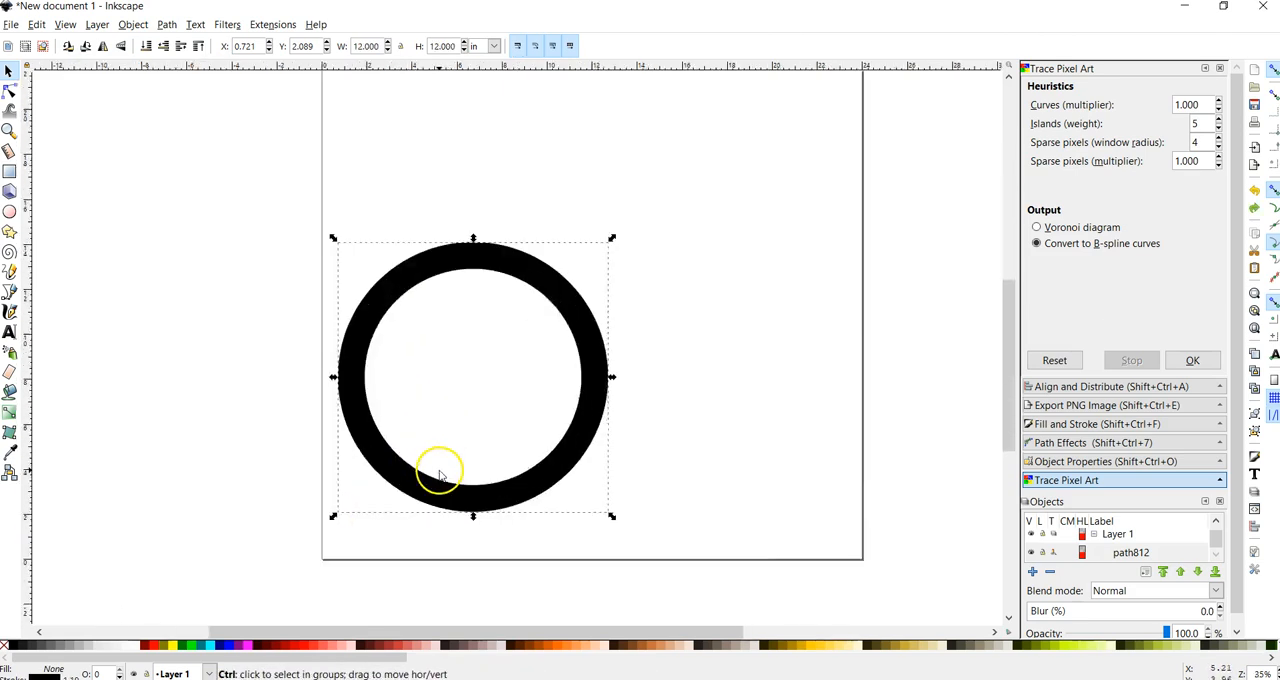
{"action": "left_click", "coordinate": [380, 47]}
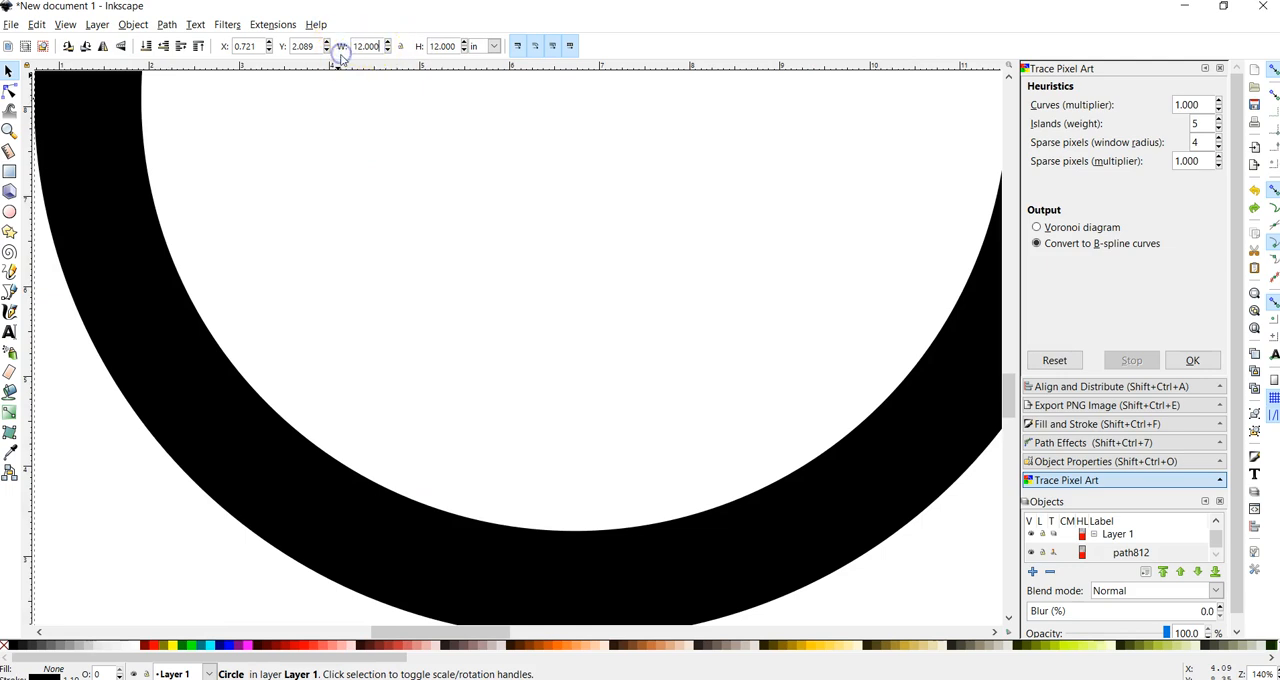
{"action": "left_click_drag", "start_coordinate": [384, 47], "coordinate": [344, 48]}
{"action": "type", "text": "0.15"}
{"action": "key", "text": "Return"}
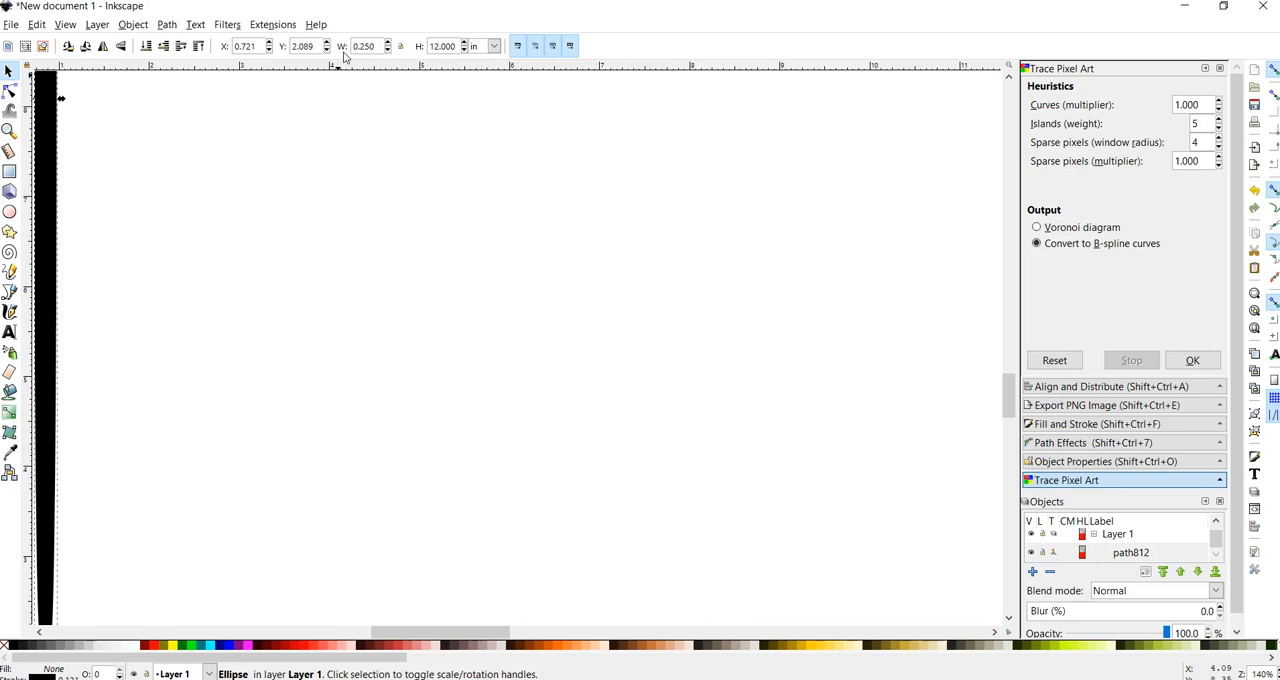
{"action": "scroll", "coordinate": [449, 271], "scroll_direction": "left", "scroll_amount": 3}
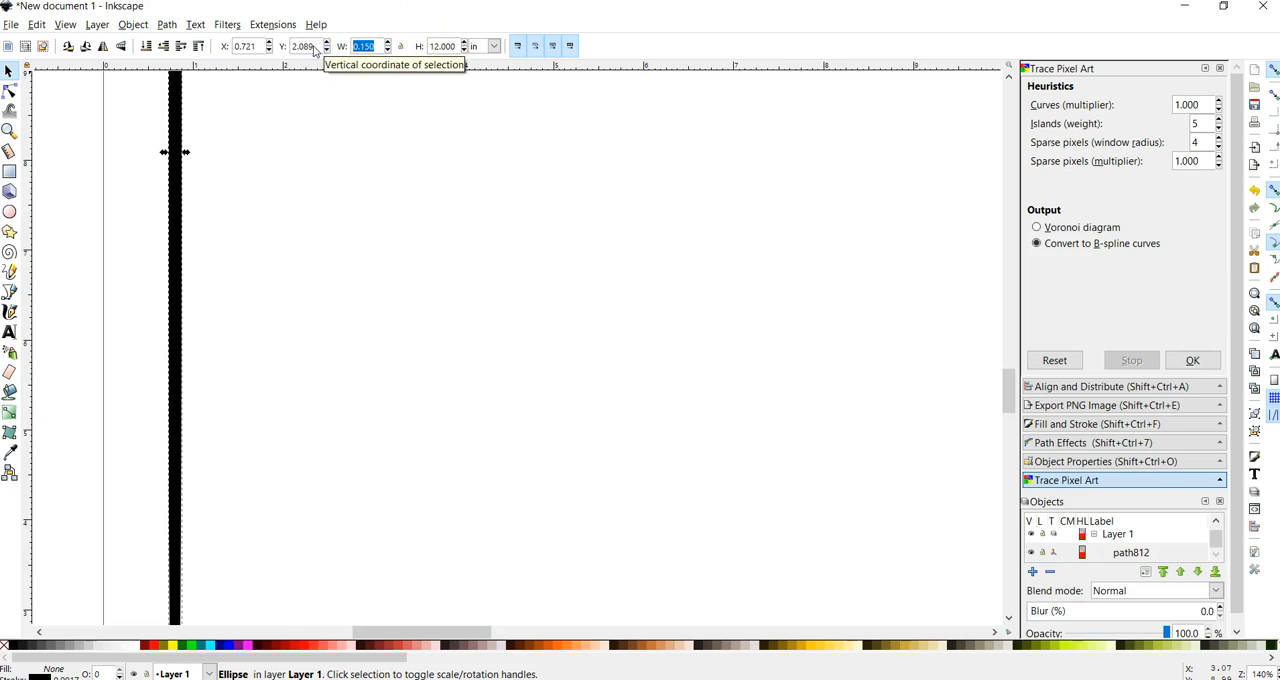
Step: Set the narrow ellipse's width and height to 4 in each
{"action": "type", "text": "4"}
{"action": "key", "text": "Return"}
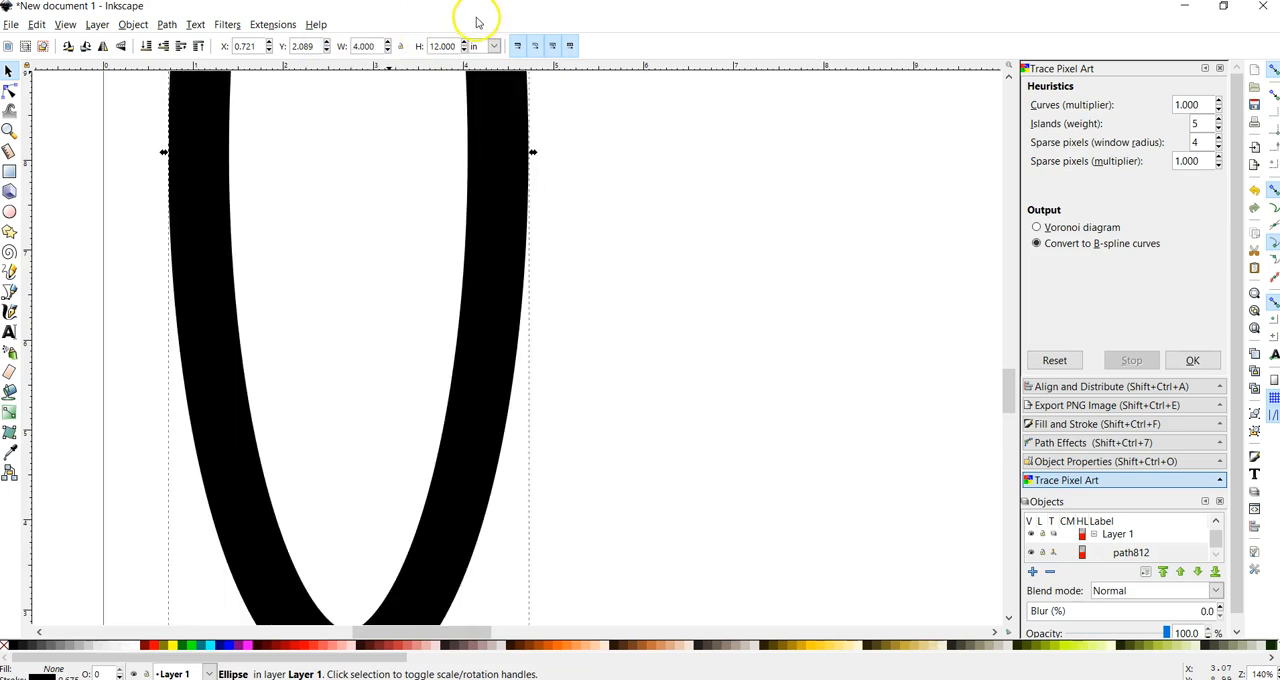
{"action": "double_click", "coordinate": [450, 45]}
{"action": "key", "text": "Return"}
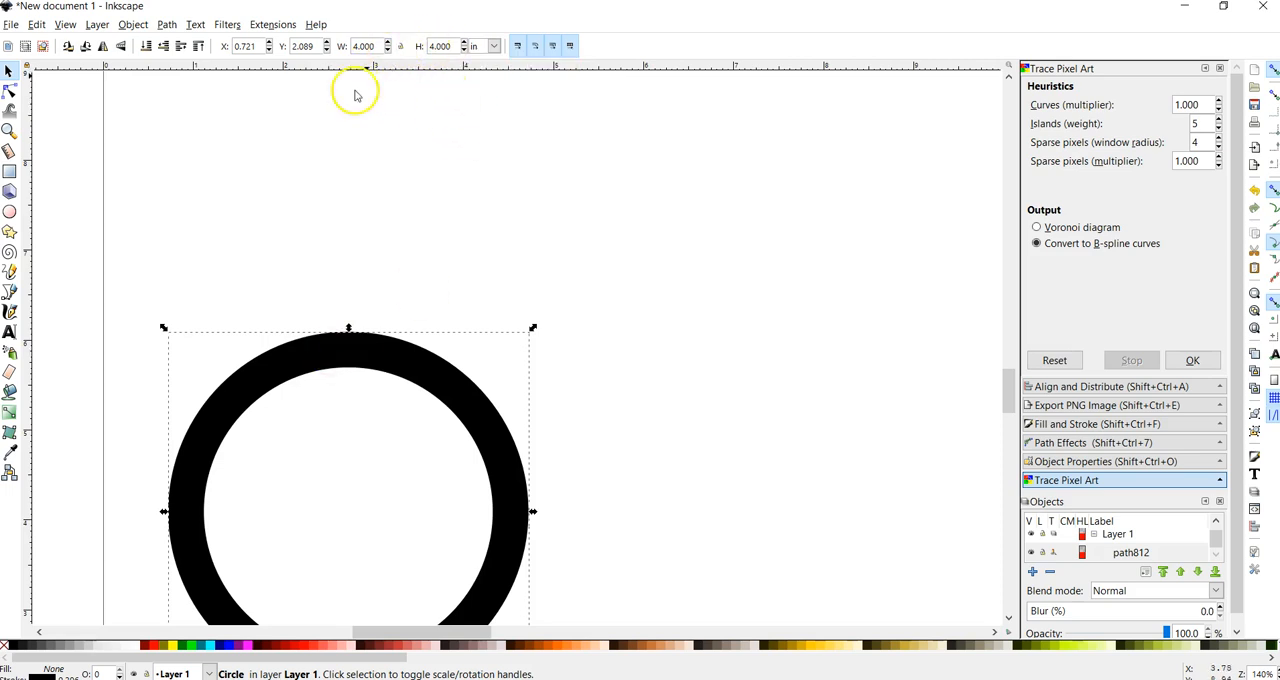
Step: Examine the circle's stroke width in its stroke style settings
{"action": "scroll", "coordinate": [552, 338], "scroll_direction": "down", "scroll_amount": 1}
{"action": "scroll", "coordinate": [552, 338], "scroll_direction": "down", "scroll_amount": 1}
{"action": "left_click", "coordinate": [1097, 424]}
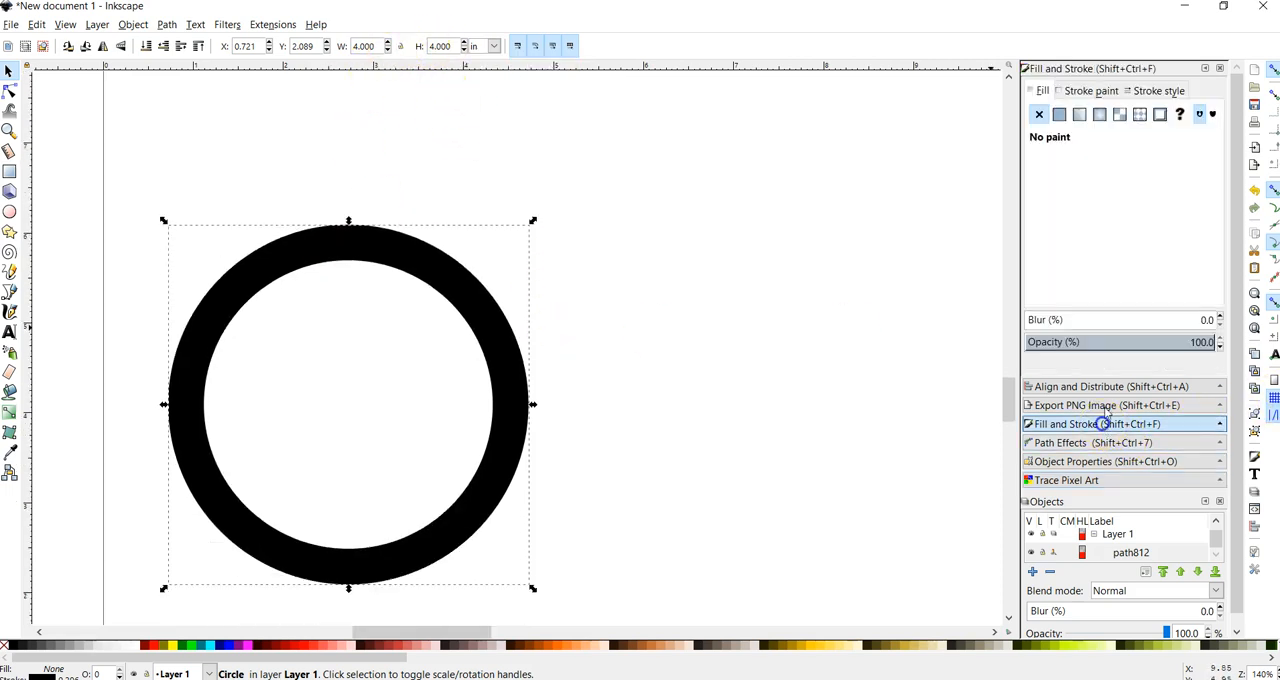
{"action": "left_click", "coordinate": [1154, 93]}
{"action": "left_click", "coordinate": [987, 133]}
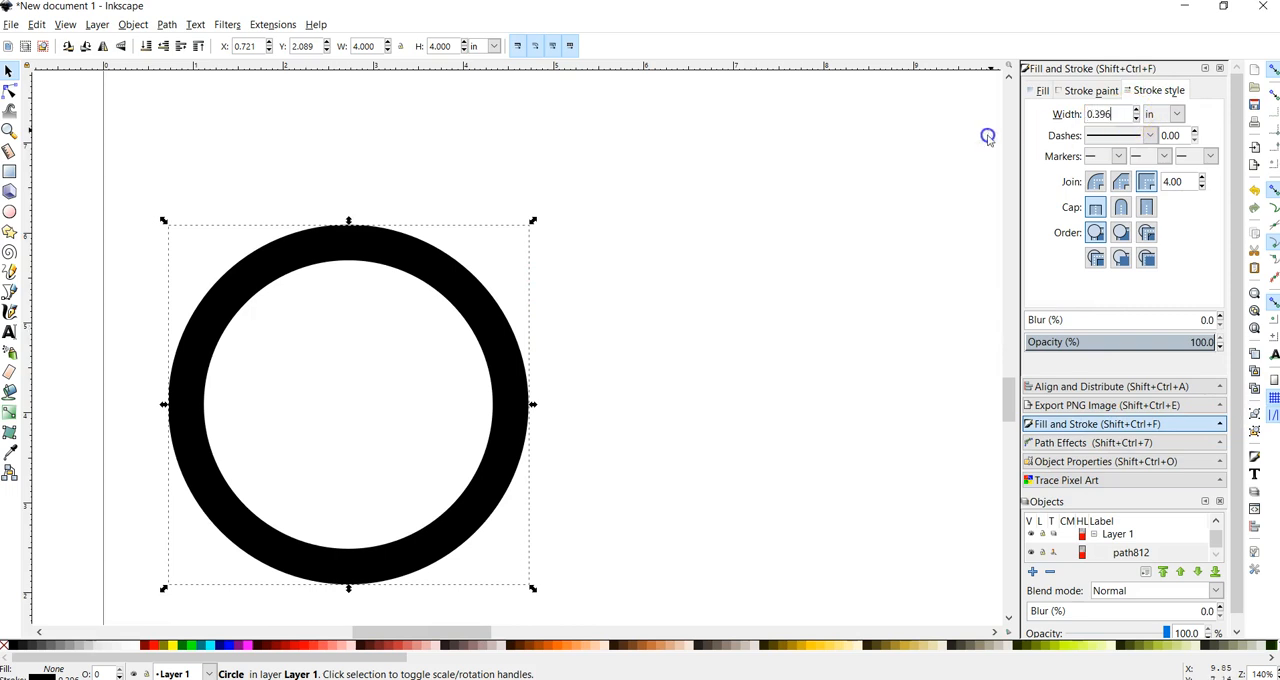
{"action": "left_click", "coordinate": [1010, 115]}
{"action": "left_click", "coordinate": [359, 313]}
{"action": "scroll", "coordinate": [600, 348], "scroll_direction": "down", "scroll_amount": 3}
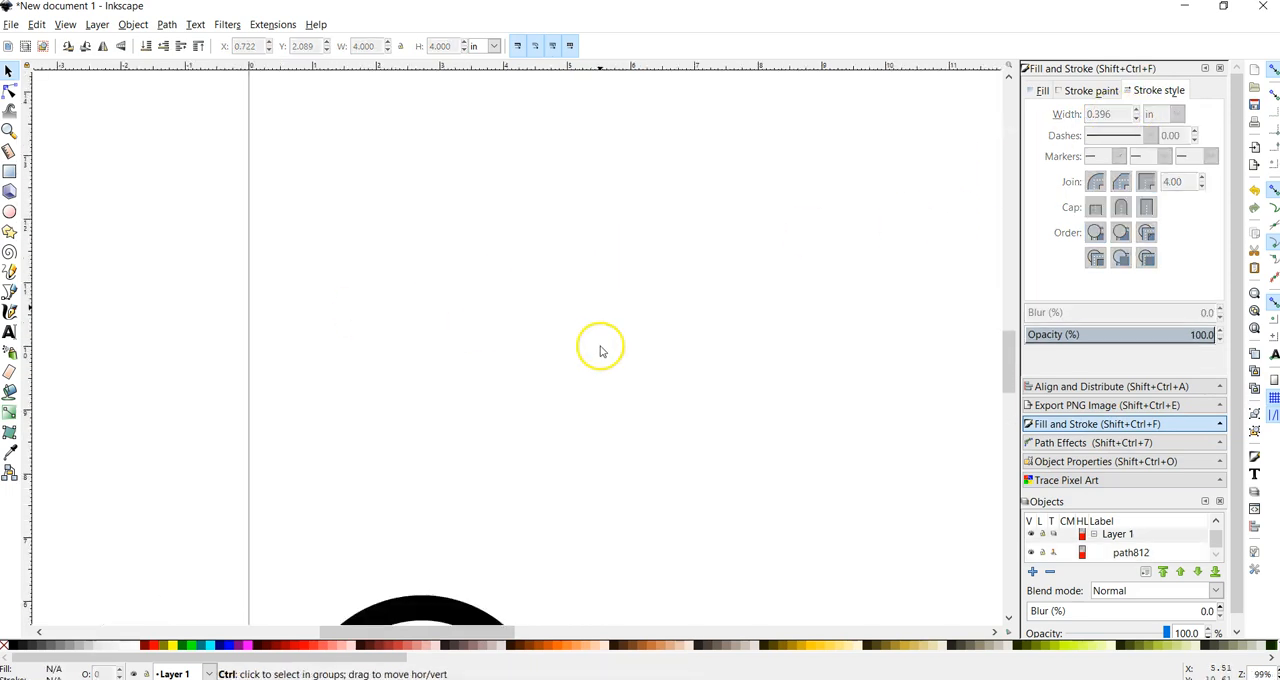
{"action": "scroll", "coordinate": [562, 515], "scroll_direction": "up", "scroll_amount": 1}
{"action": "scroll", "coordinate": [560, 512], "scroll_direction": "down", "scroll_amount": 3}
{"action": "scroll", "coordinate": [555, 440], "scroll_direction": "up", "scroll_amount": 3}
{"action": "left_click", "coordinate": [606, 337]}
{"action": "left_click_drag", "start_coordinate": [1113, 114], "coordinate": [1065, 117]}
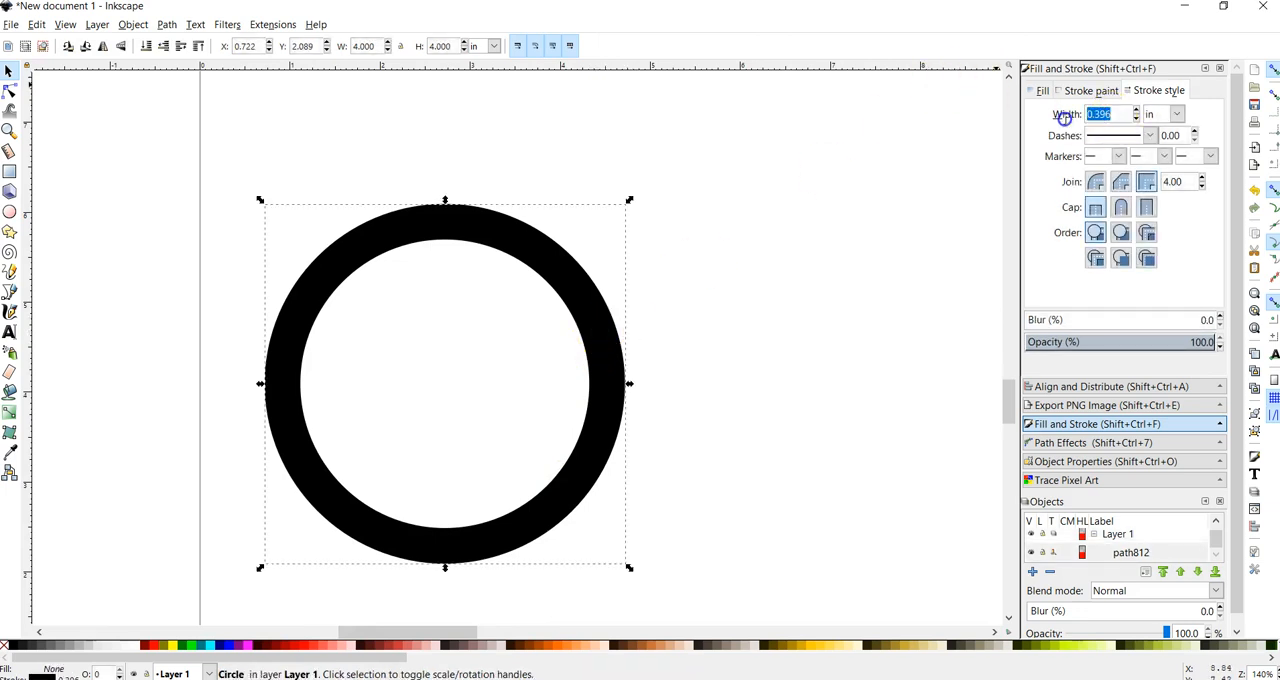
{"action": "scroll", "coordinate": [469, 472], "scroll_direction": "up", "scroll_amount": 1}
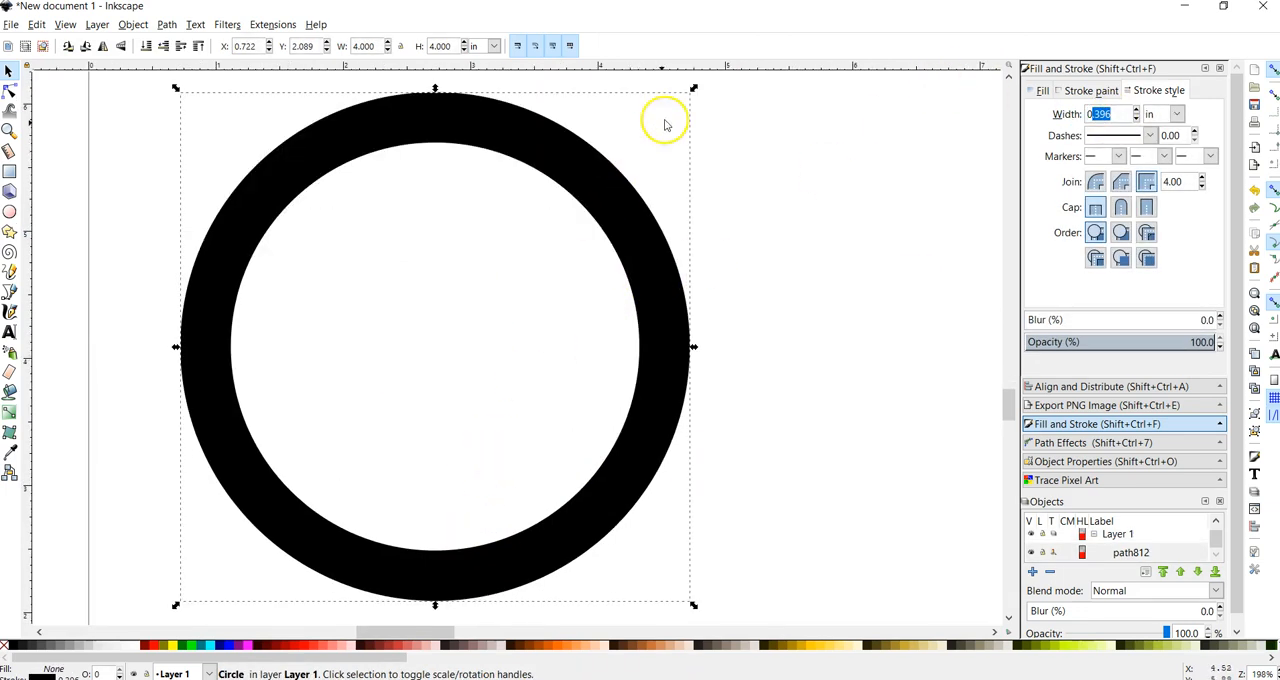
Step: Scale the circle down freehand to a small ellipse about 0.23 in wide and 0.33 in high
{"action": "left_click_drag", "start_coordinate": [695, 90], "coordinate": [290, 377]}
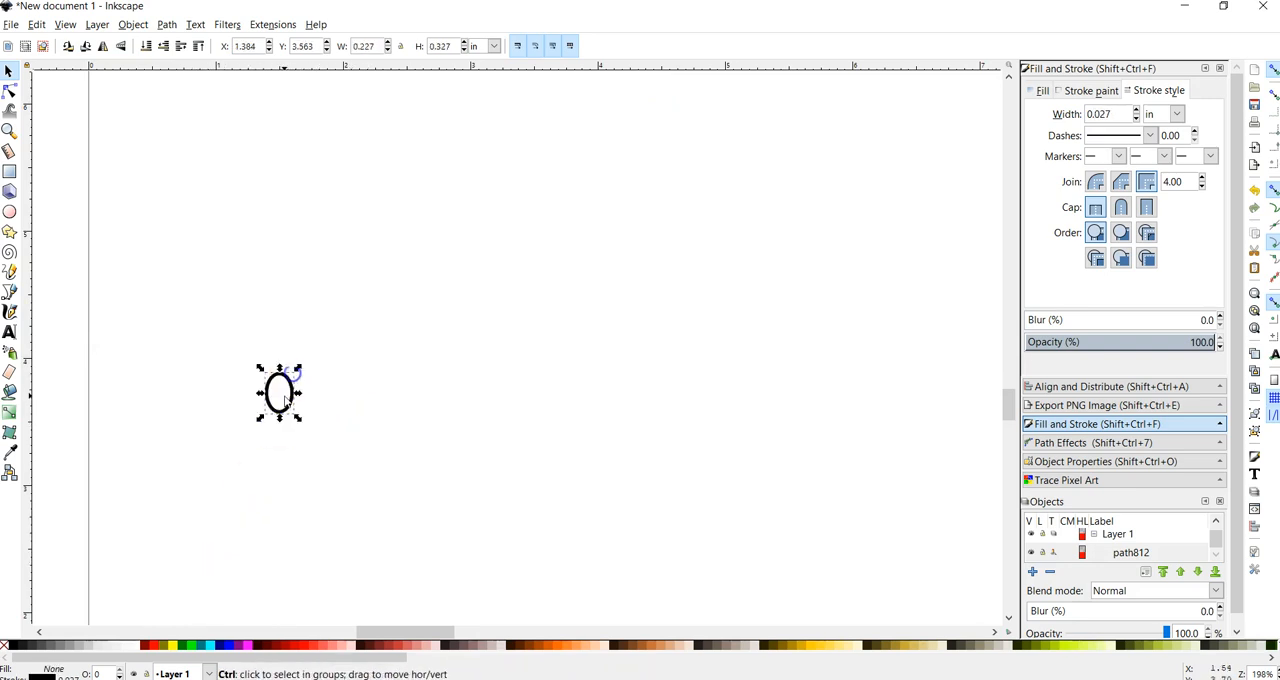
{"action": "scroll", "coordinate": [282, 388], "scroll_direction": "up", "scroll_amount": 6}
{"action": "left_click", "coordinate": [1008, 129]}
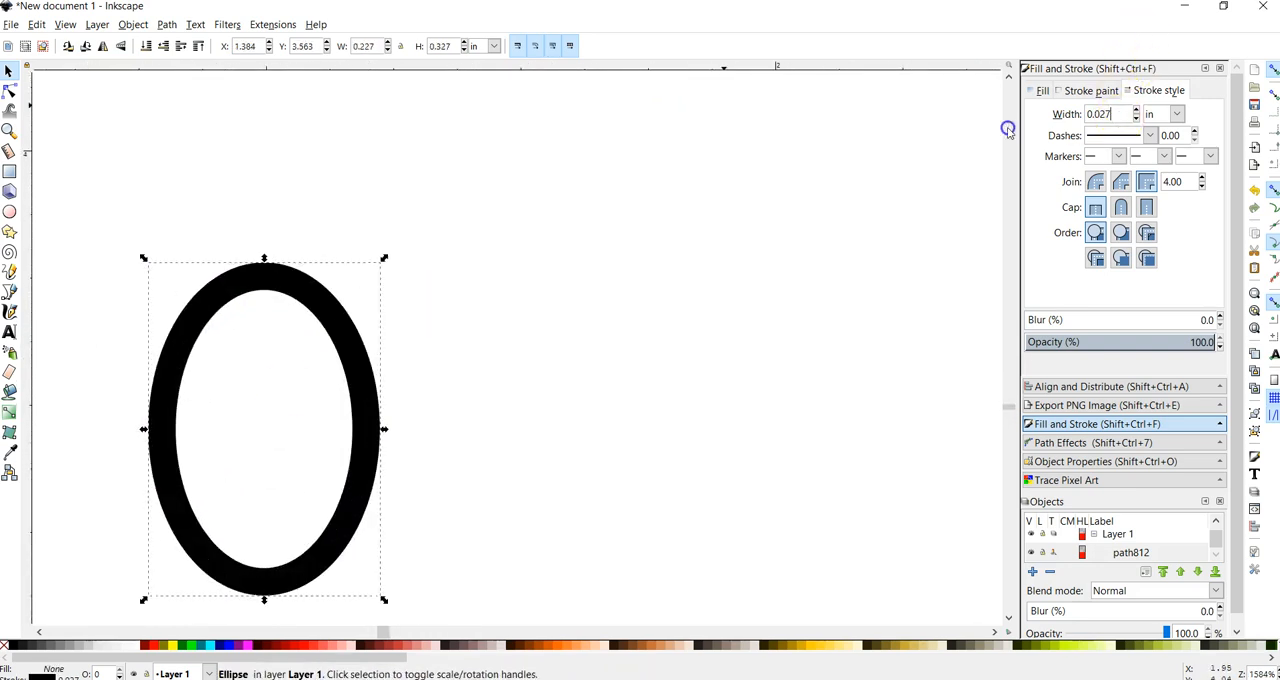
{"action": "left_click", "coordinate": [129, 475]}
{"action": "scroll", "coordinate": [210, 438], "scroll_direction": "down", "scroll_amount": 5}
{"action": "scroll", "coordinate": [194, 557], "scroll_direction": "down", "scroll_amount": 1}
{"action": "scroll", "coordinate": [209, 523], "scroll_direction": "up", "scroll_amount": 5}
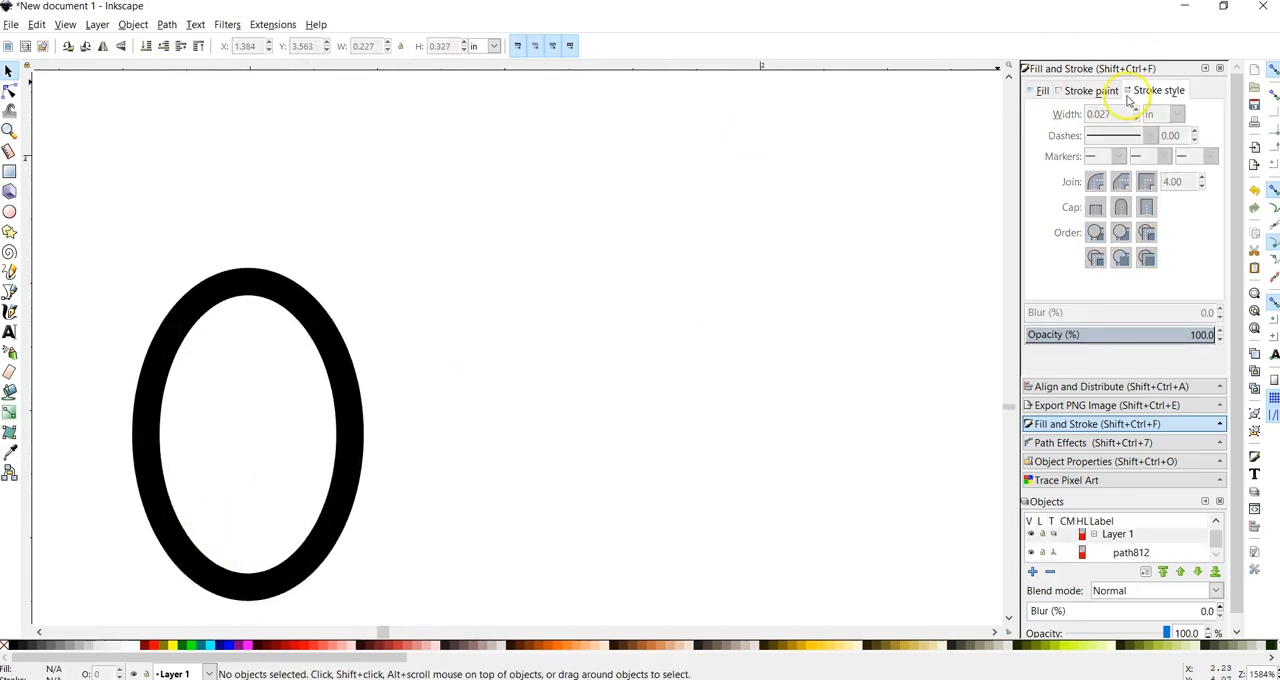
Step: Select the small ellipse and set its stroke width to 0.125 in
{"action": "left_click", "coordinate": [345, 416]}
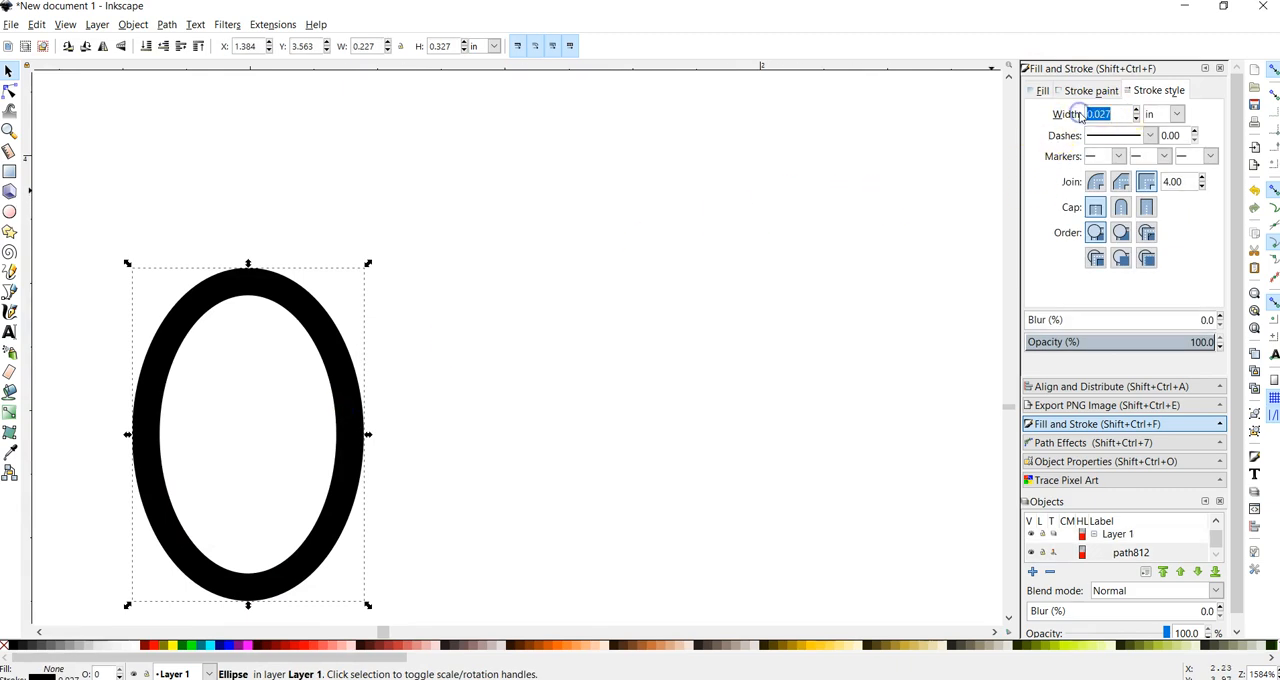
{"action": "type", "text": ".125"}
{"action": "key", "text": "Return"}
Step: Enlarge the ellipse freehand to about 0.44 in wide and 0.58 in high, and reposition it
{"action": "left_click_drag", "start_coordinate": [294, 311], "coordinate": [365, 232]}
{"action": "left_click_drag", "start_coordinate": [494, 121], "coordinate": [601, 164]}
{"action": "scroll", "coordinate": [469, 300], "scroll_direction": "down", "scroll_amount": 4}
{"action": "scroll", "coordinate": [470, 306], "scroll_direction": "down", "scroll_amount": 1}
{"action": "scroll", "coordinate": [470, 306], "scroll_direction": "up", "scroll_amount": 1}
{"action": "left_click_drag", "start_coordinate": [537, 212], "coordinate": [539, 292]}
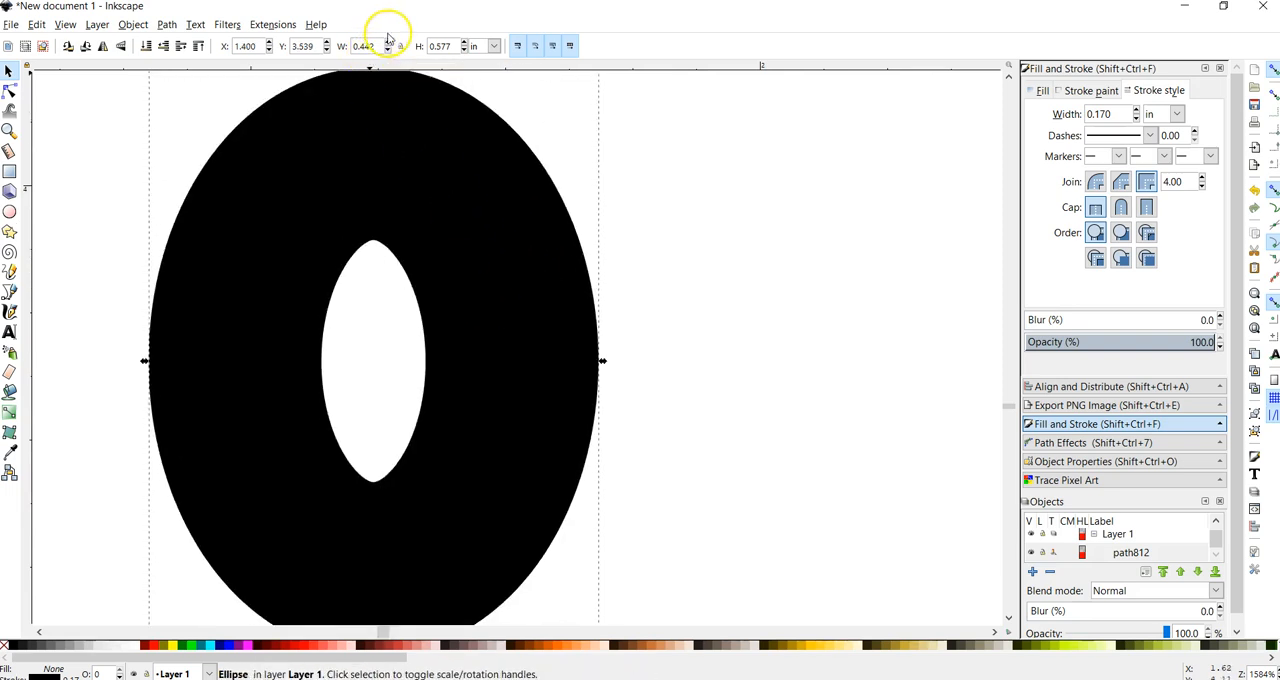
{"action": "scroll", "coordinate": [369, 216], "scroll_direction": "down", "scroll_amount": 5}
{"action": "scroll", "coordinate": [369, 217], "scroll_direction": "down", "scroll_amount": 7}
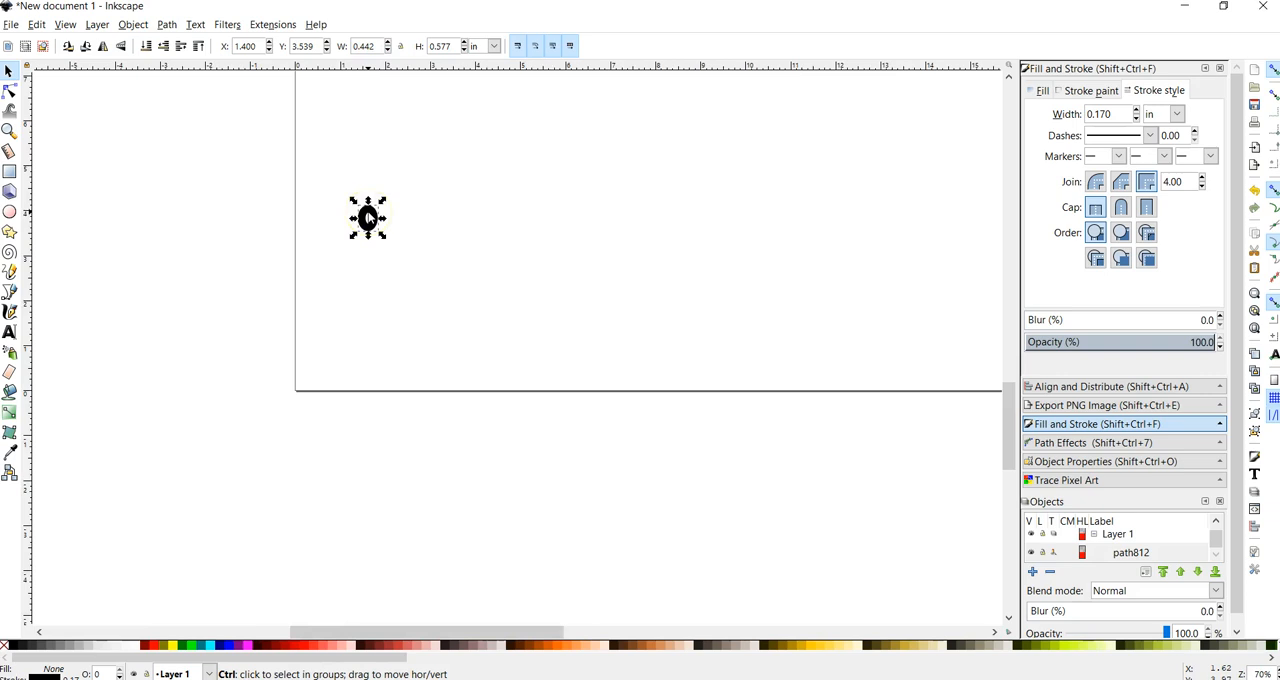
{"action": "scroll", "coordinate": [403, 217], "scroll_direction": "left", "scroll_amount": 3}
{"action": "scroll", "coordinate": [405, 217], "scroll_direction": "right", "scroll_amount": 1}
{"action": "scroll", "coordinate": [408, 218], "scroll_direction": "up", "scroll_amount": 2}
{"action": "scroll", "coordinate": [408, 218], "scroll_direction": "up", "scroll_amount": 5}
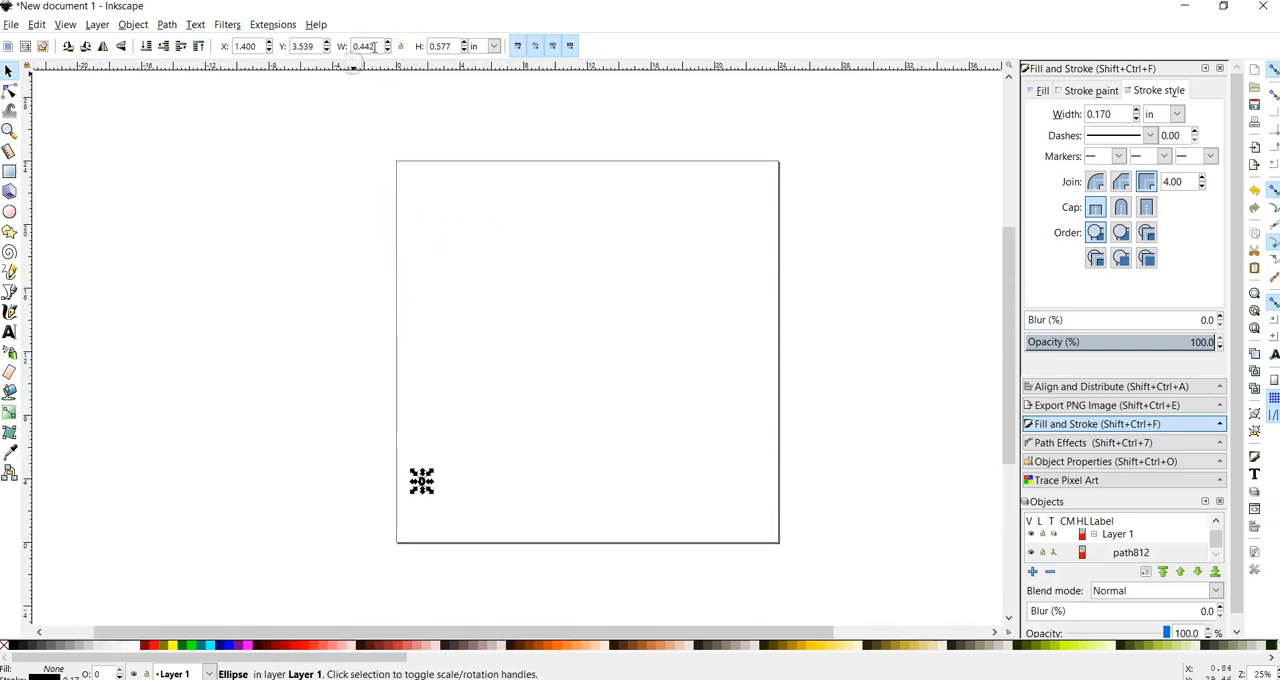
Step: Resize the small ellipse to a circle 5 in wide and 5 in high
{"action": "type", "text": "5"}
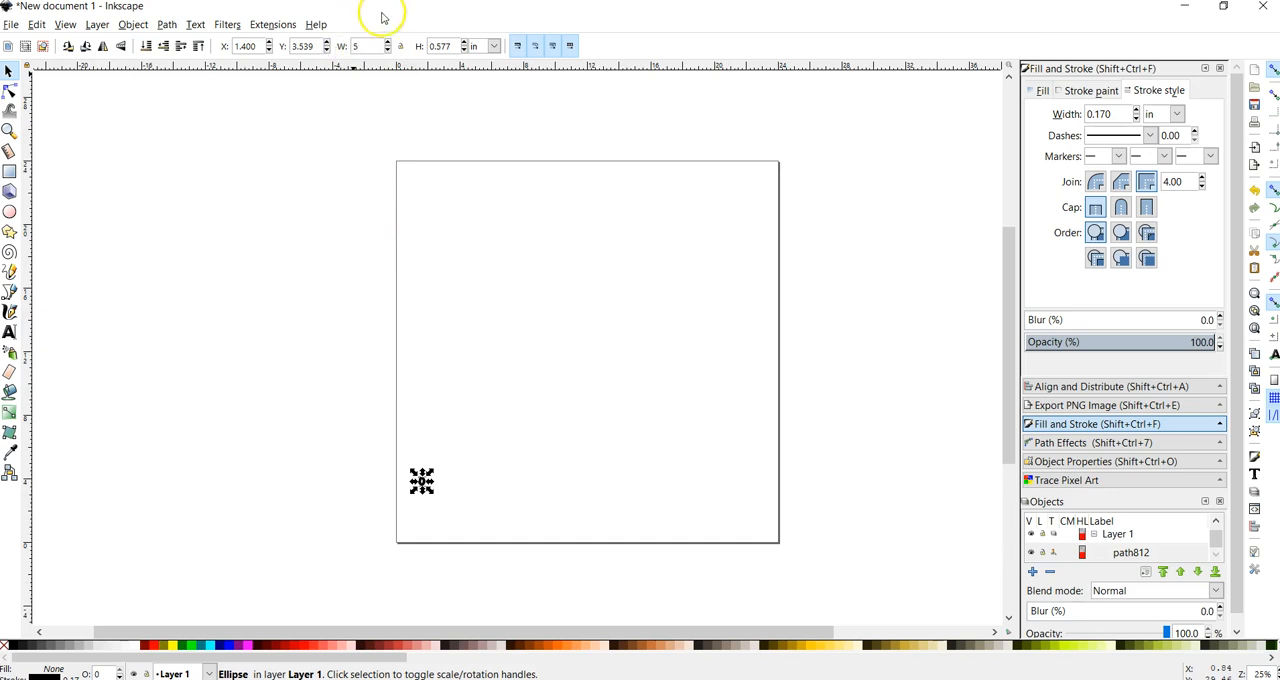
{"action": "key", "text": "Return"}
{"action": "key", "text": "5"}
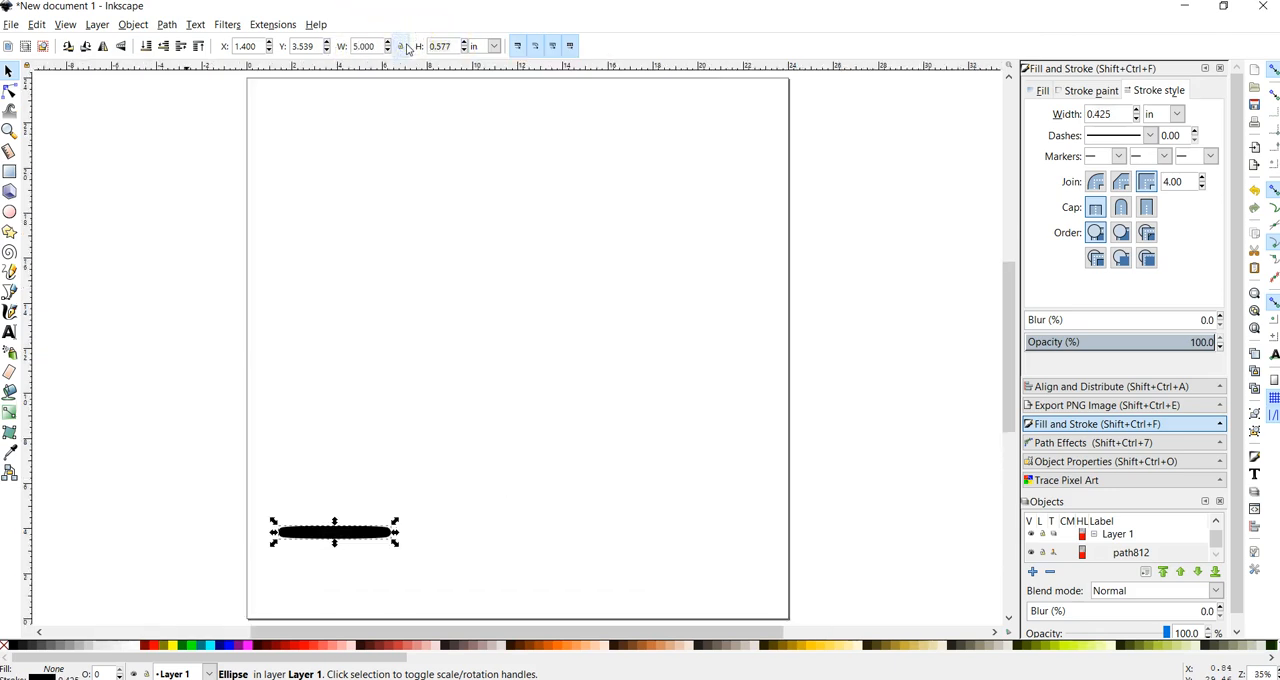
{"action": "left_click", "coordinate": [452, 46]}
{"action": "type", "text": "5"}
{"action": "key", "text": "Return"}
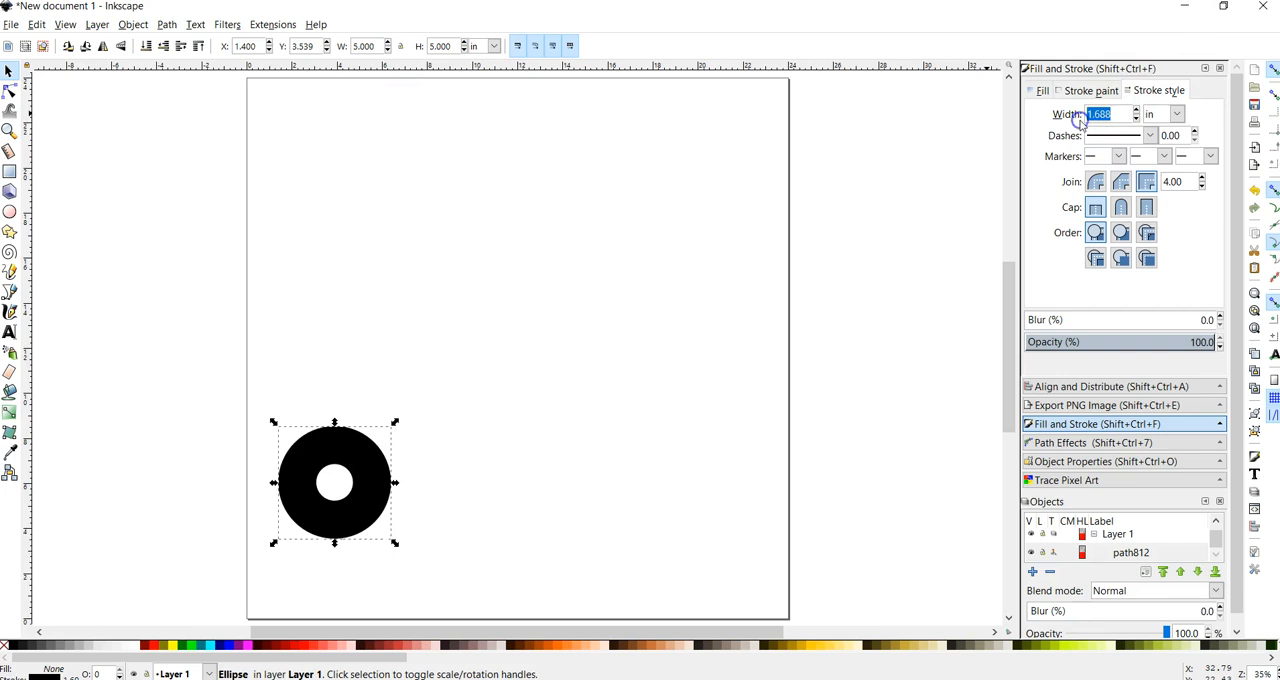
Step: Set the circle's stroke width to 0.125 in and move it toward the page center, to about X 6.0 in, Y 7.4 in
{"action": "type", "text": ".125"}
{"action": "key", "text": "Return"}
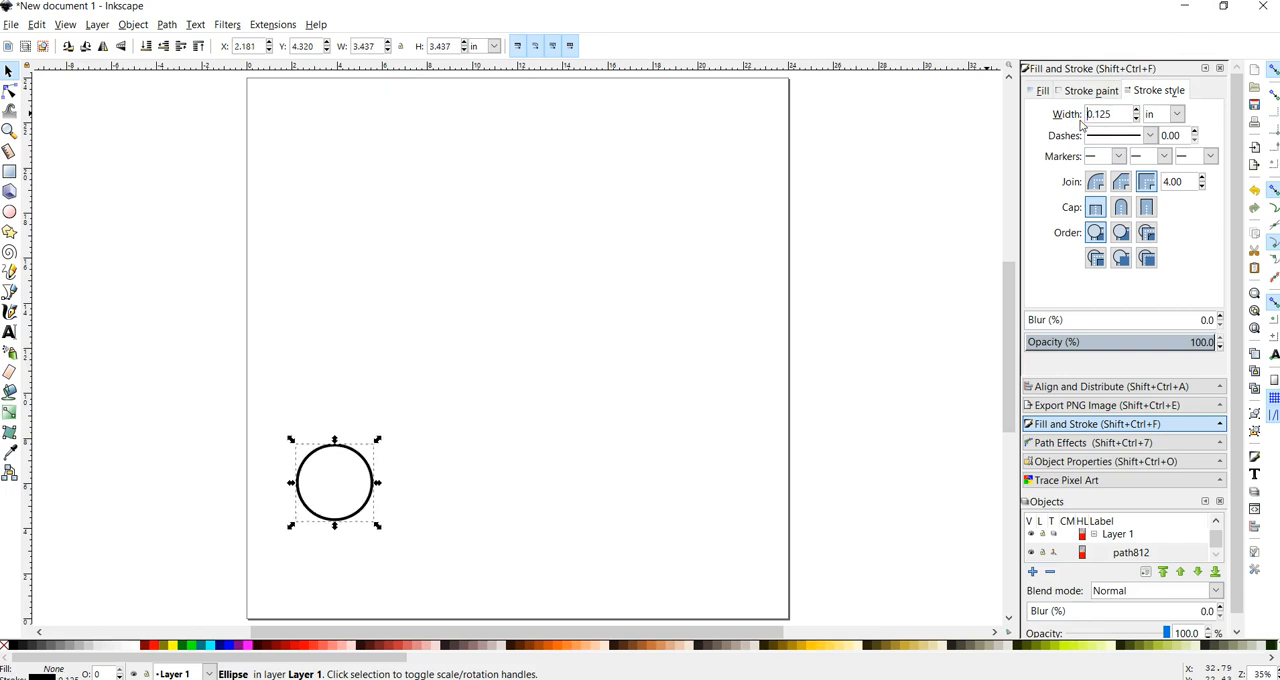
{"action": "left_click", "coordinate": [547, 378]}
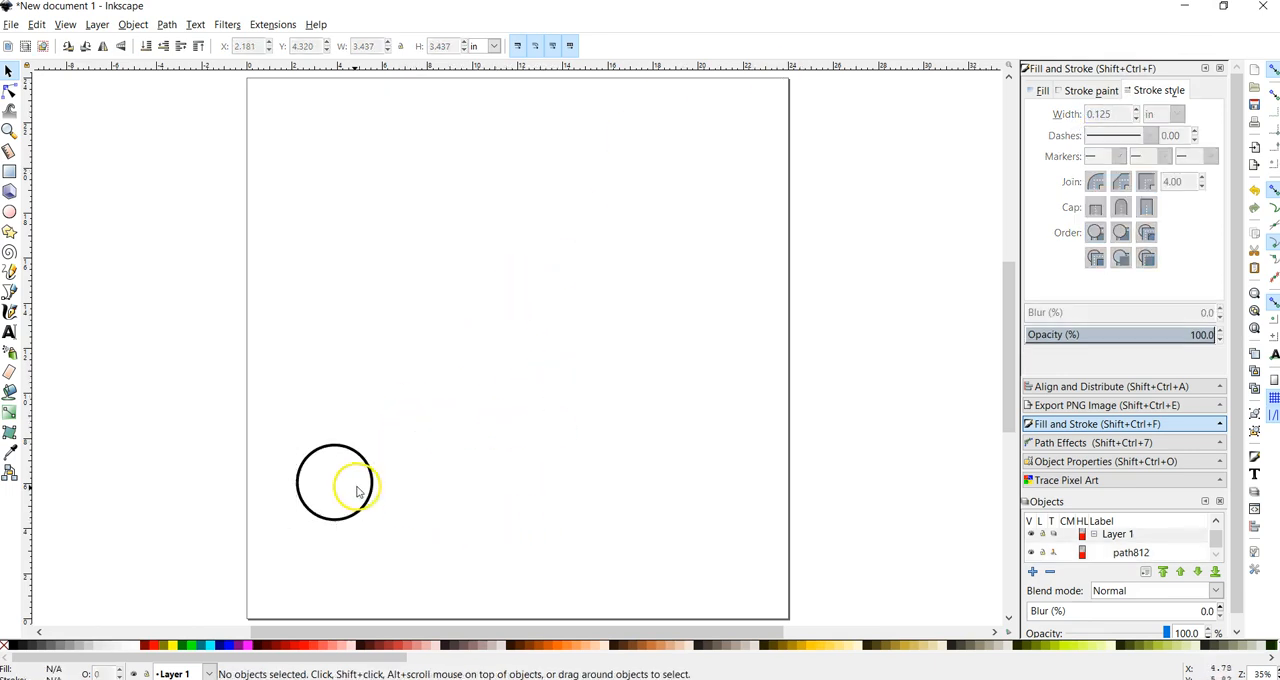
{"action": "left_click_drag", "start_coordinate": [373, 484], "coordinate": [463, 414]}
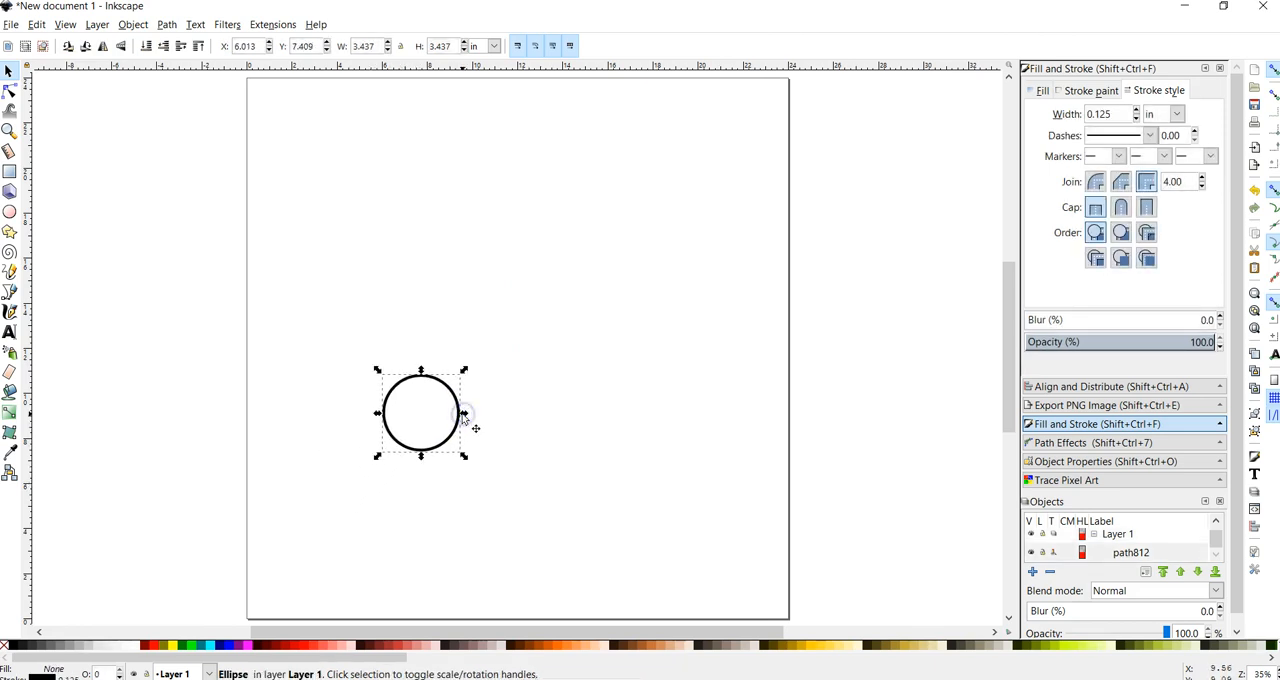